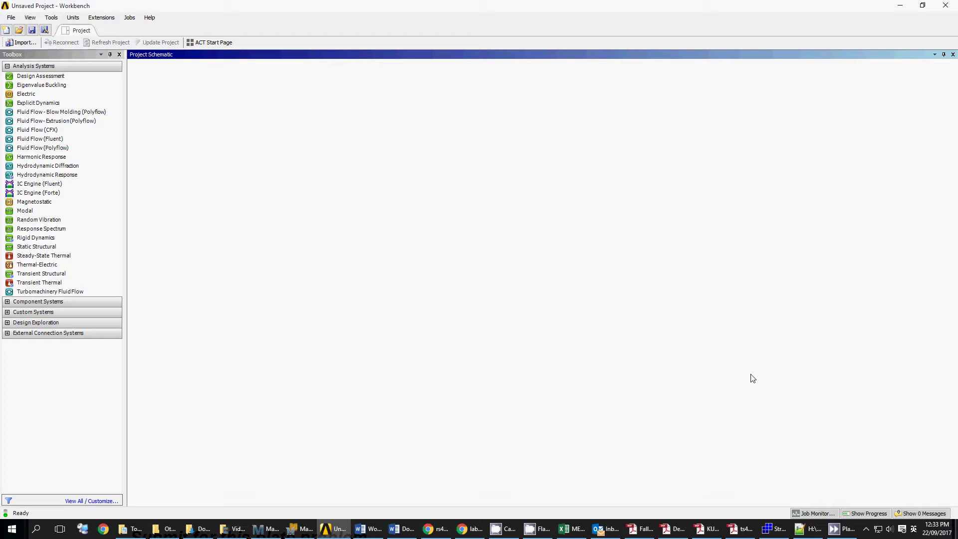
Check the plate problem in the assignment PDF and add a Modal analysis system to the Workbench project schematic.
{"action": "left_click", "coordinate": [741, 529]}
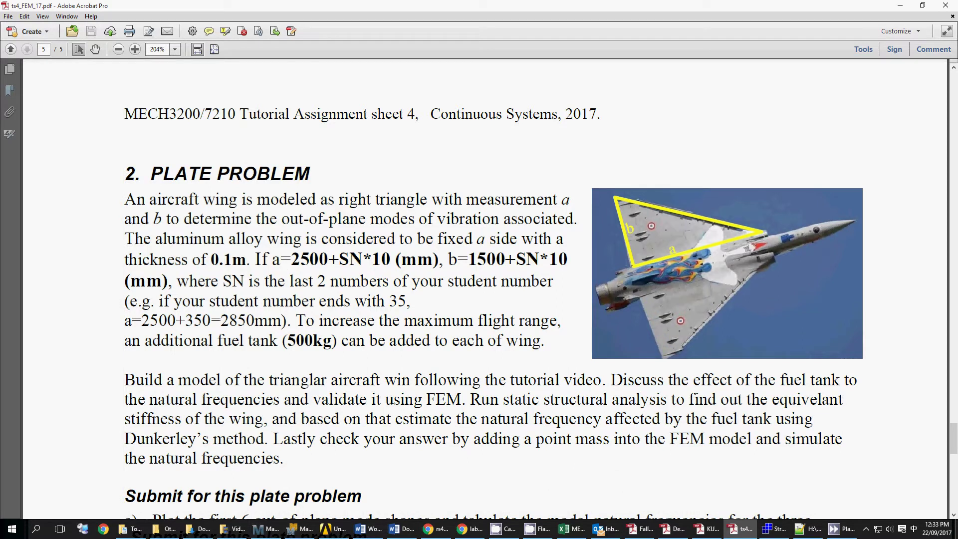
{"action": "left_click", "coordinate": [901, 6]}
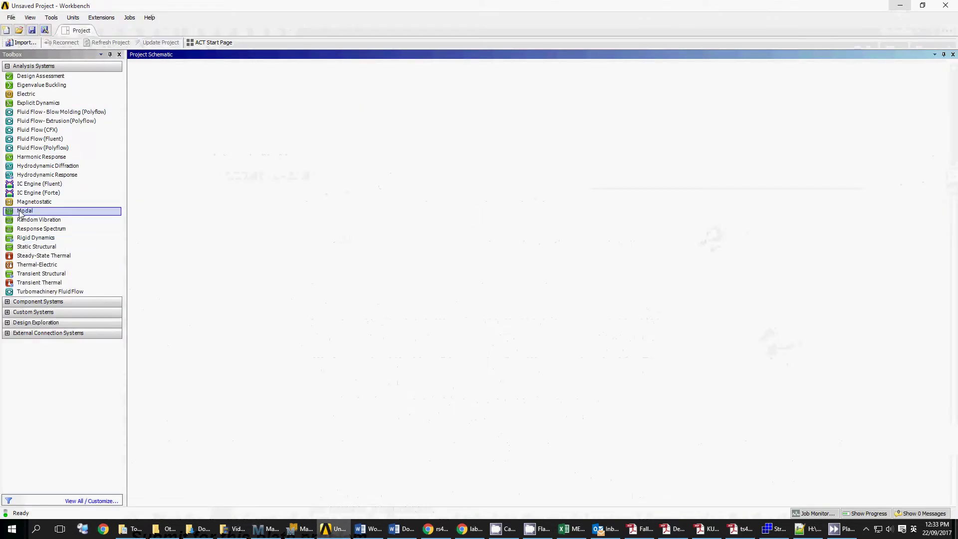
{"action": "left_click_drag", "start_coordinate": [20, 212], "coordinate": [187, 106]}
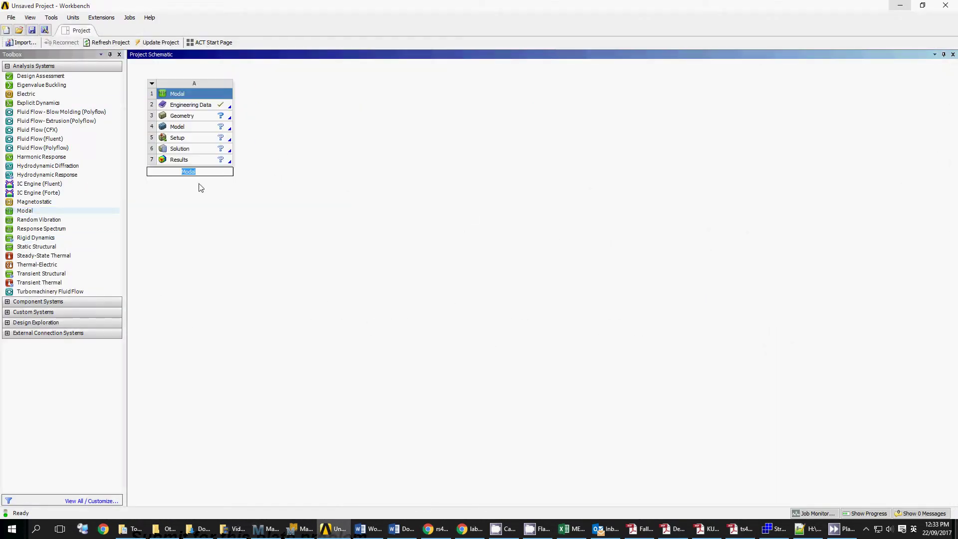
Open the Modal system's engineering data and examine the density and thermal expansion of Structural Steel.
{"action": "double_click", "coordinate": [198, 108]}
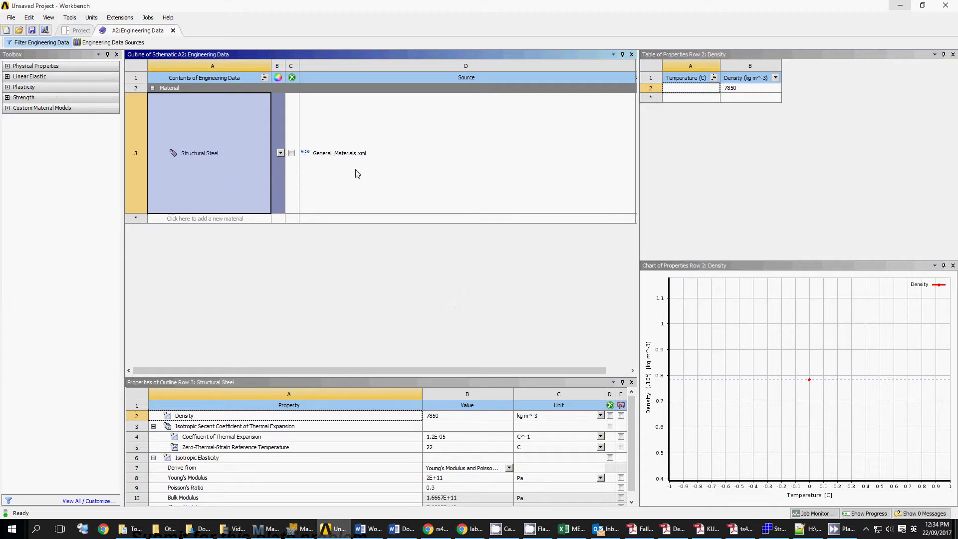
{"action": "left_click", "coordinate": [457, 417]}
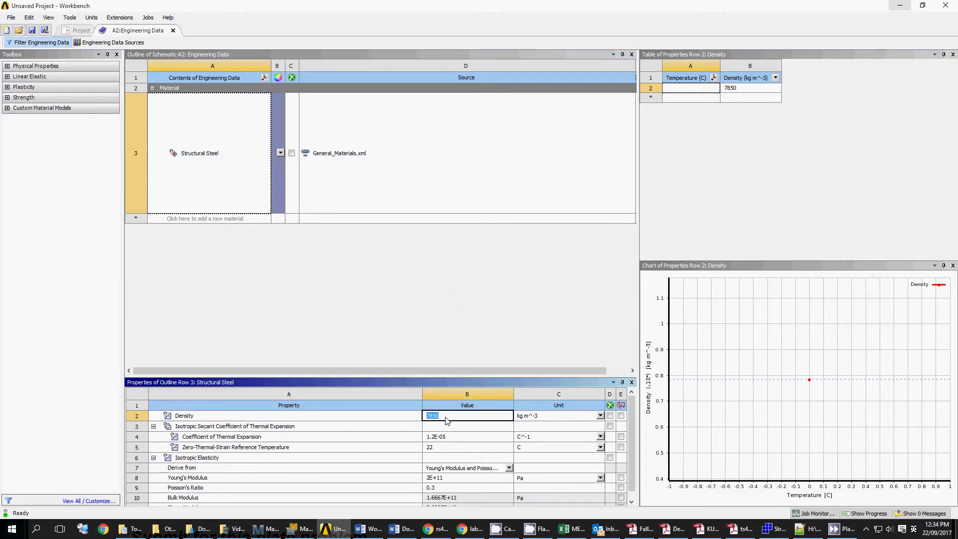
{"action": "left_click", "coordinate": [448, 426]}
{"action": "left_click", "coordinate": [446, 437]}
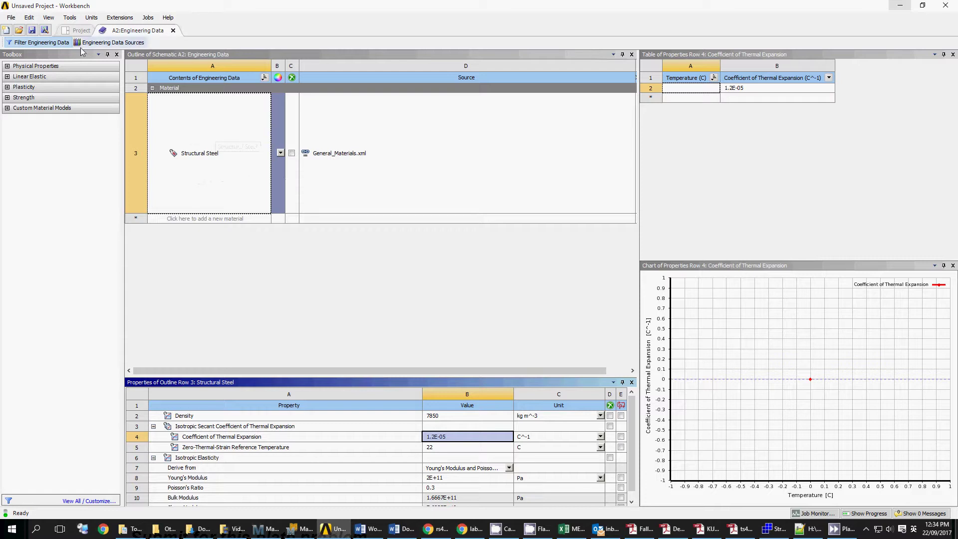
Add Aluminum Alloy from the General Materials data source to the Modal system's engineering data.
{"action": "left_click", "coordinate": [97, 44]}
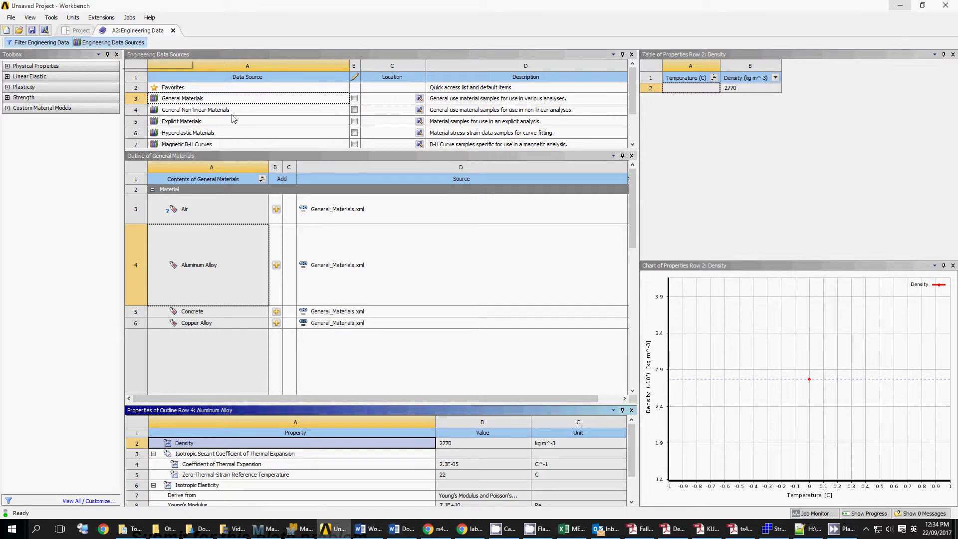
{"action": "scroll", "coordinate": [278, 128], "scroll_direction": "down", "scroll_amount": 2}
{"action": "scroll", "coordinate": [277, 129], "scroll_direction": "up", "scroll_amount": 2}
{"action": "scroll", "coordinate": [215, 125], "scroll_direction": "down", "scroll_amount": 2}
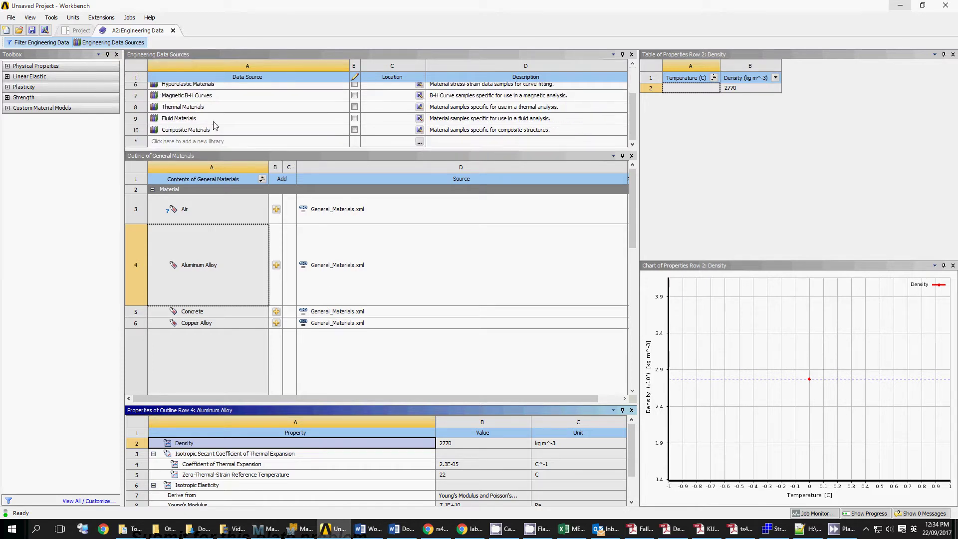
{"action": "scroll", "coordinate": [215, 126], "scroll_direction": "up", "scroll_amount": 2}
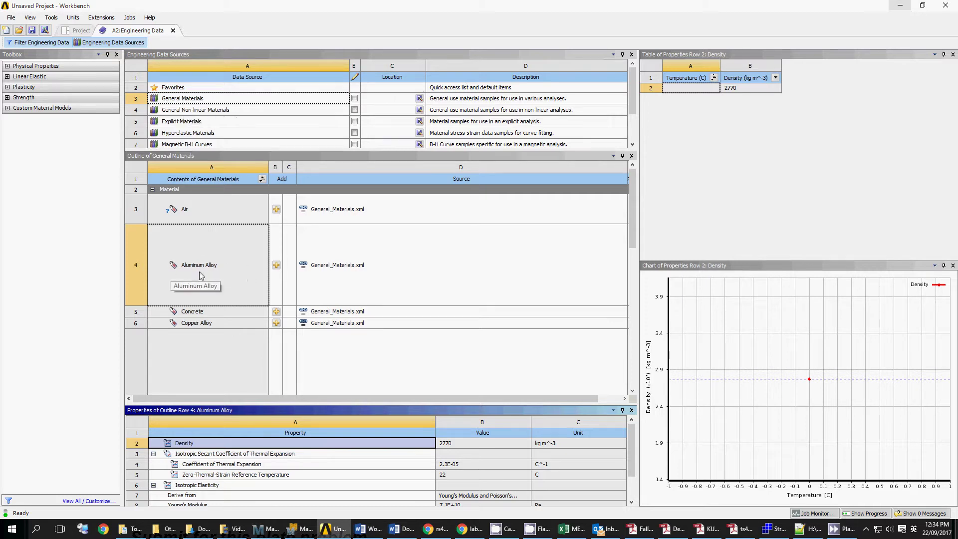
{"action": "left_click", "coordinate": [276, 265]}
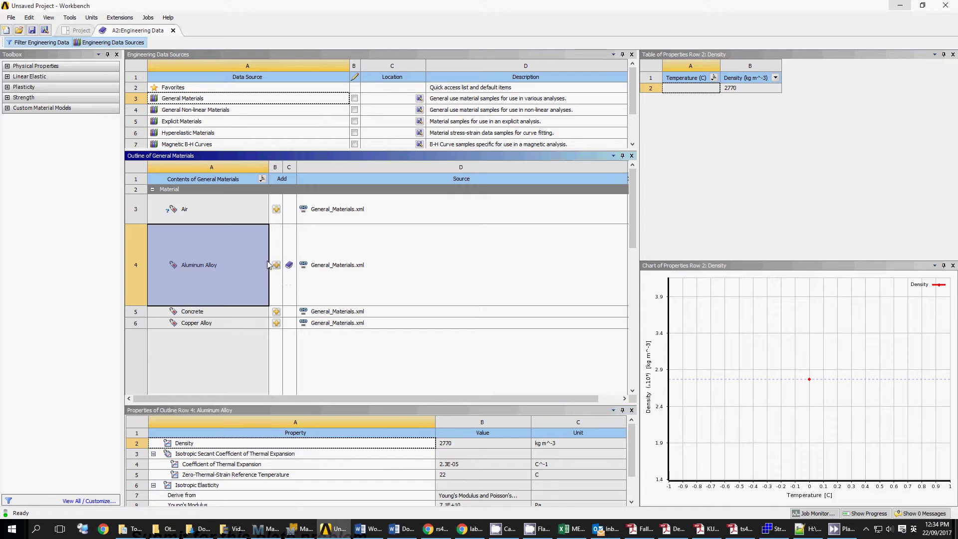
Review the density and isotropic elasticity properties of Aluminum Alloy and close the engineering data.
{"action": "left_click", "coordinate": [461, 449]}
{"action": "scroll", "coordinate": [450, 464], "scroll_direction": "down", "scroll_amount": 1}
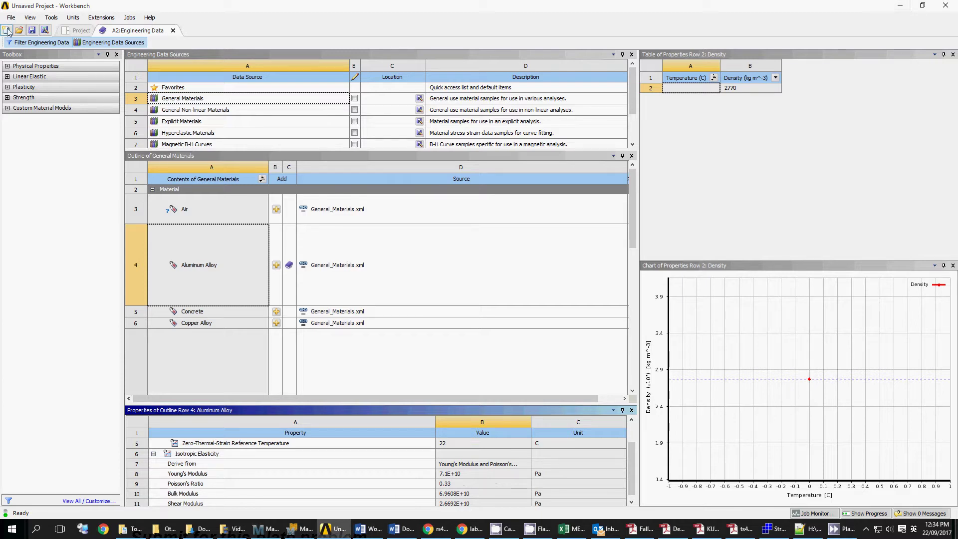
{"action": "left_click", "coordinate": [173, 30]}
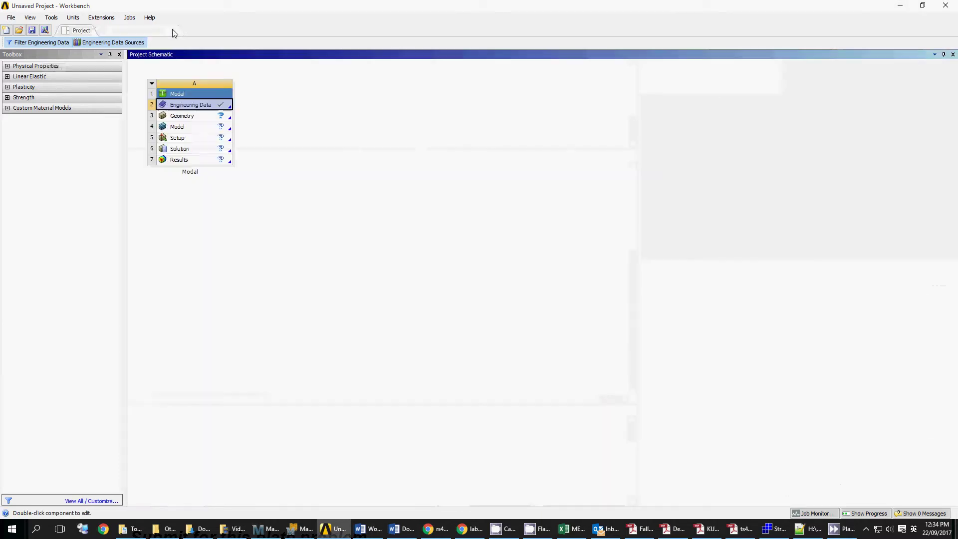
Open the Modal system's geometry in DesignModeler and orient the view to look straight at the XYPlane.
{"action": "left_click", "coordinate": [182, 117]}
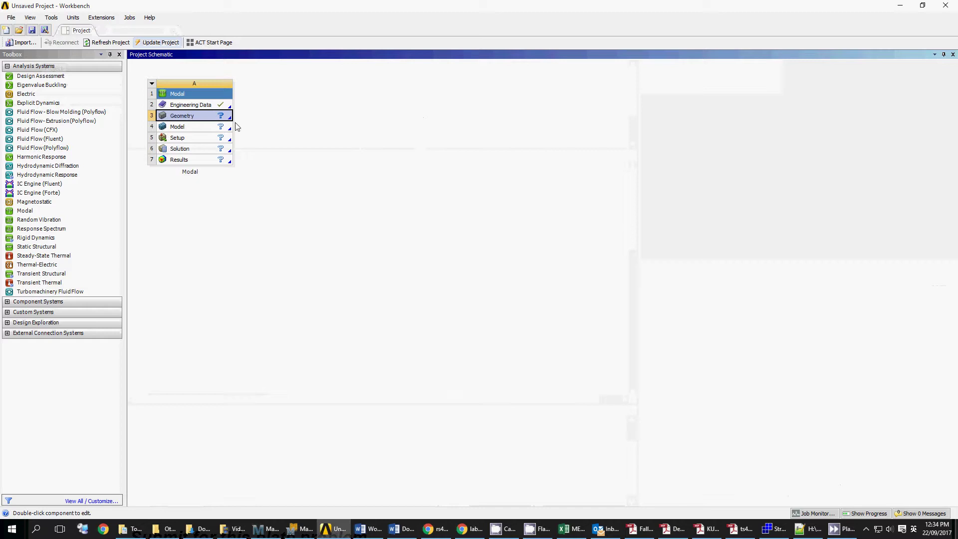
{"action": "double_click", "coordinate": [210, 121]}
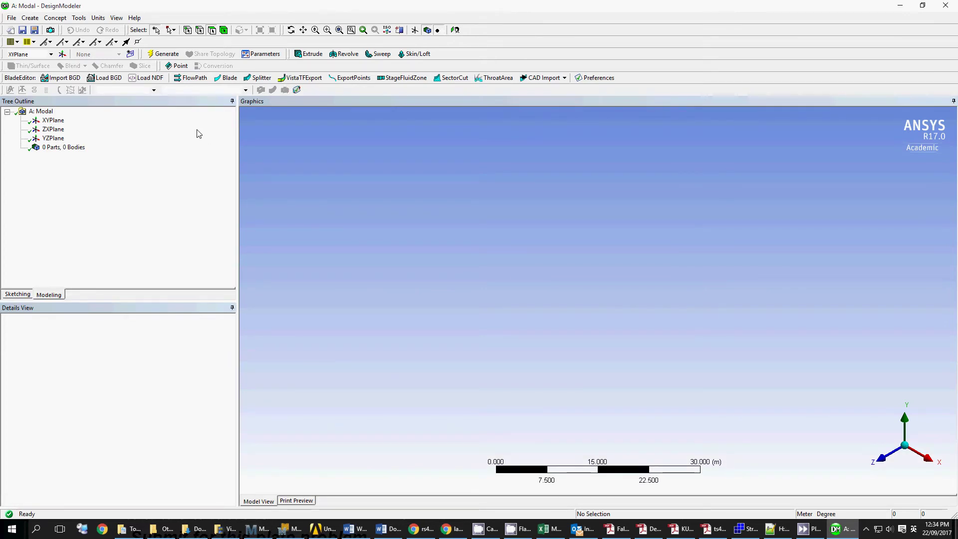
{"action": "left_click", "coordinate": [55, 124]}
{"action": "right_click", "coordinate": [60, 122]}
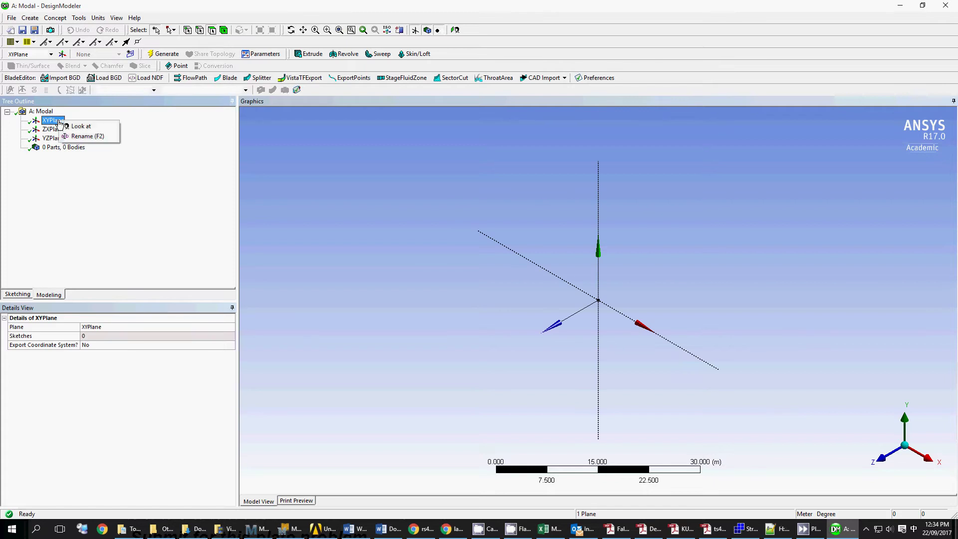
{"action": "left_click", "coordinate": [82, 126]}
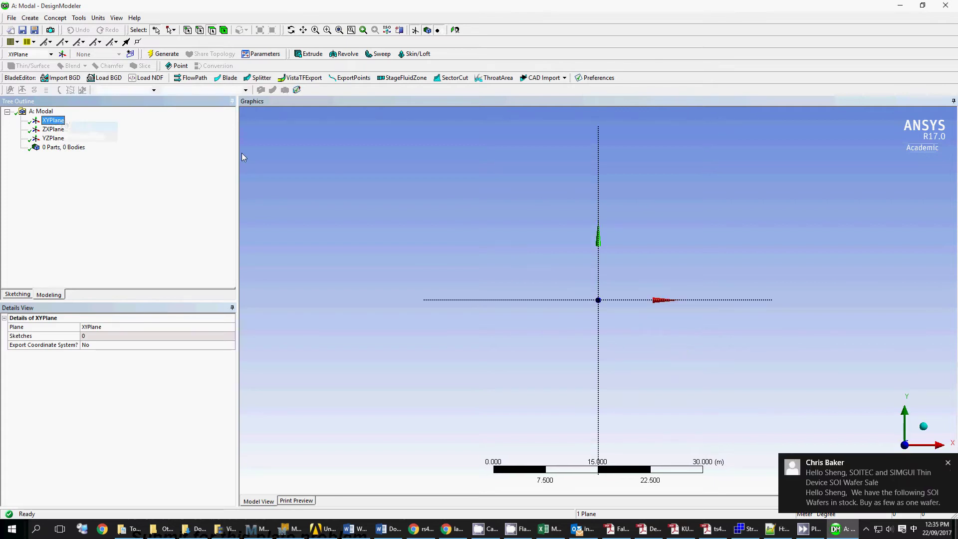
Sketch a right triangle on the XYPlane with its right angle at the origin, about 11 m along X and 17 m along Y.
{"action": "left_click", "coordinate": [18, 294]}
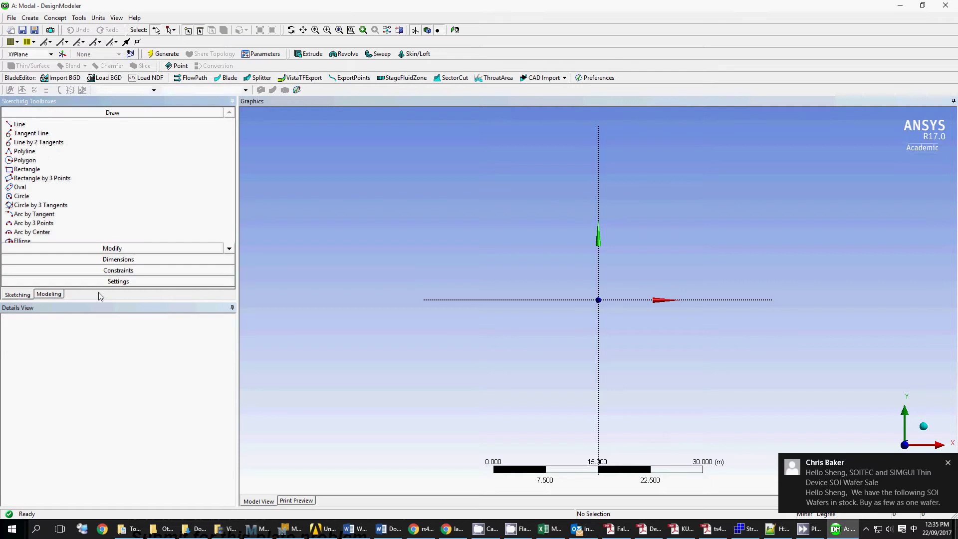
{"action": "left_click", "coordinate": [20, 125]}
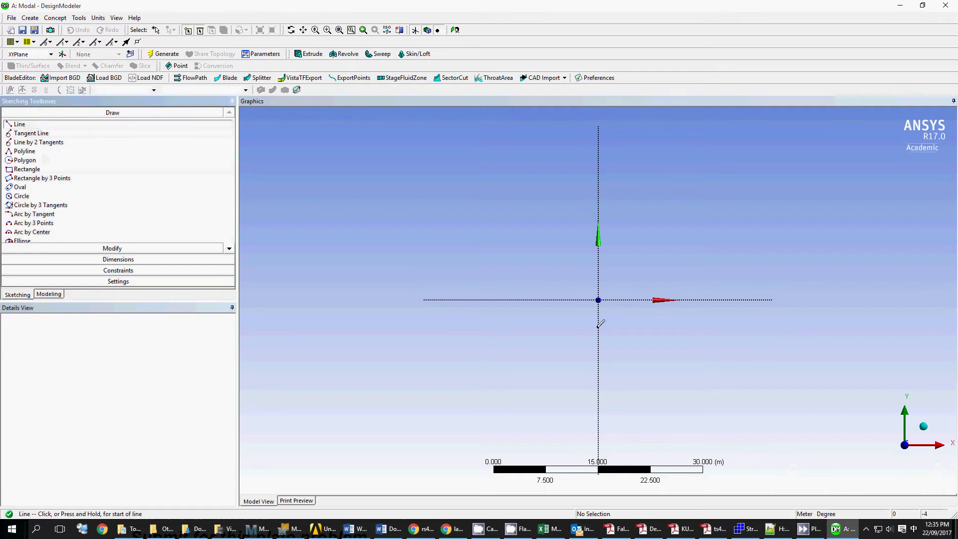
{"action": "left_click", "coordinate": [598, 299]}
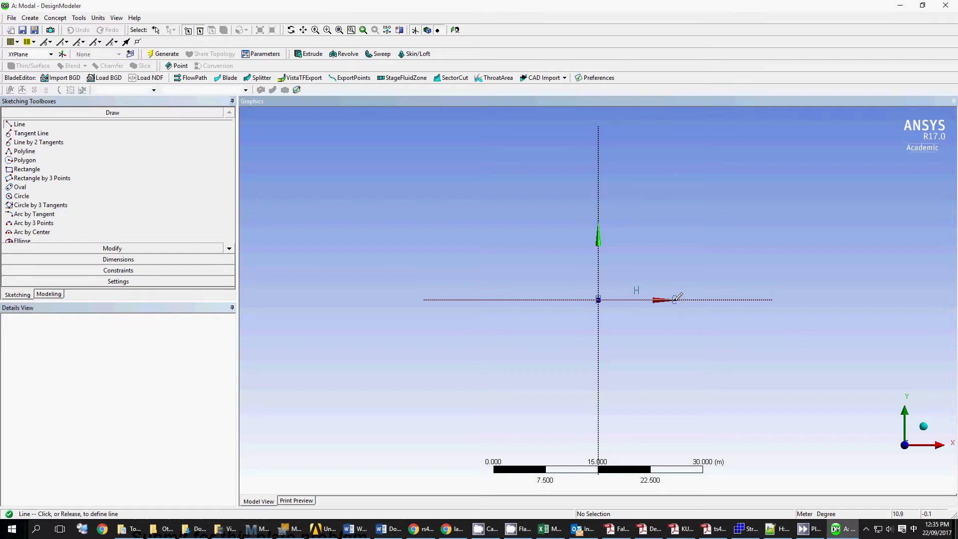
{"action": "left_click", "coordinate": [676, 300]}
{"action": "left_click", "coordinate": [598, 300]}
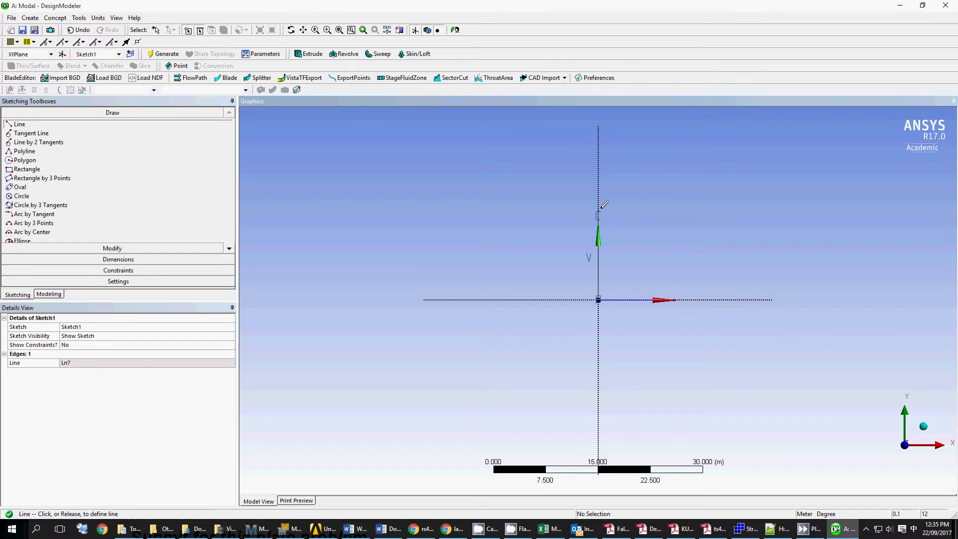
{"action": "left_click", "coordinate": [599, 182]}
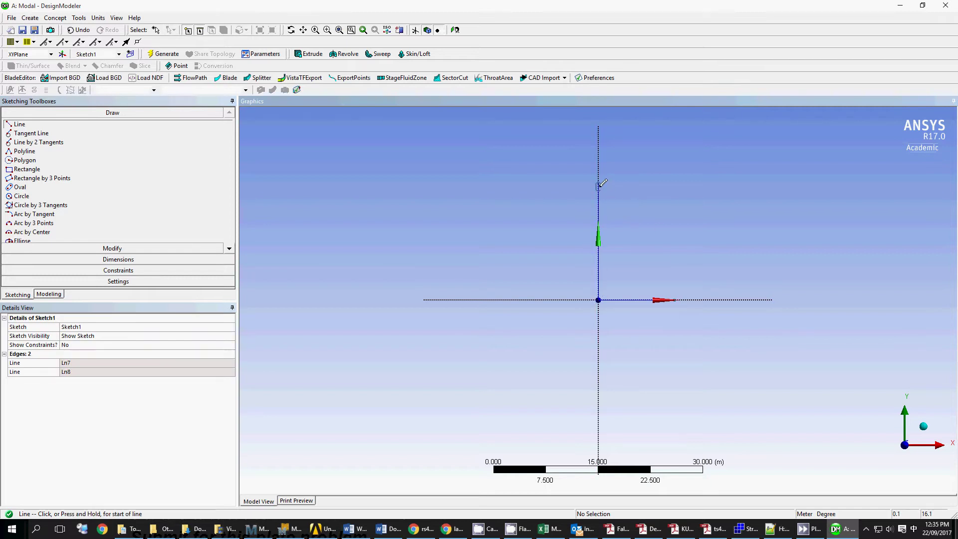
{"action": "left_click", "coordinate": [598, 182]}
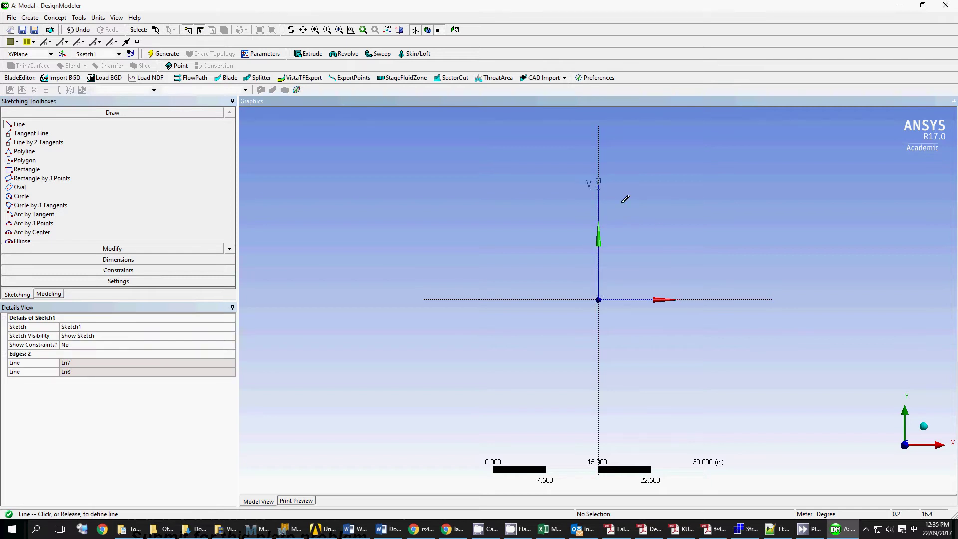
{"action": "left_click", "coordinate": [675, 300]}
Dimension the triangle's vertical side, set its length to 3.07 m and face the XY view again.
{"action": "left_click", "coordinate": [119, 259]}
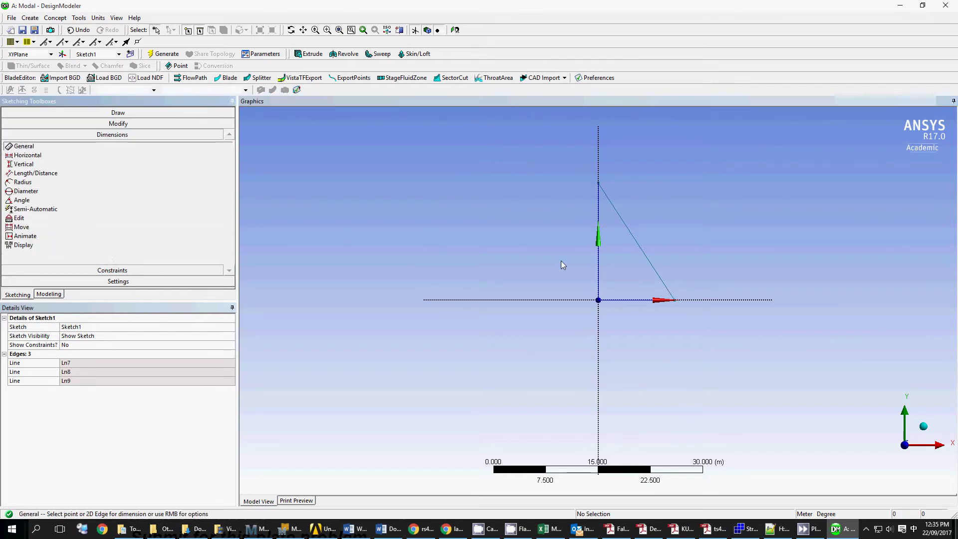
{"action": "left_click", "coordinate": [599, 269]}
{"action": "left_click", "coordinate": [588, 265]}
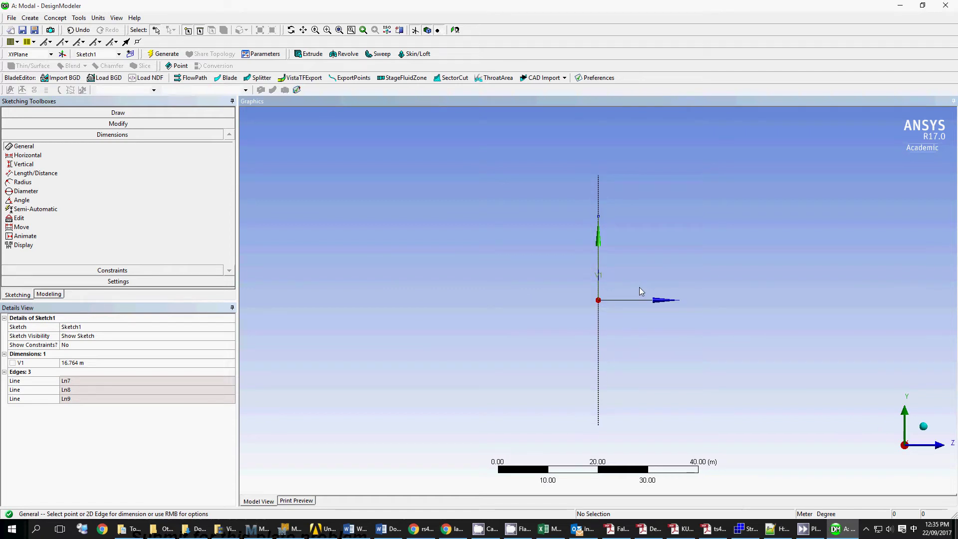
{"action": "left_click", "coordinate": [119, 363]}
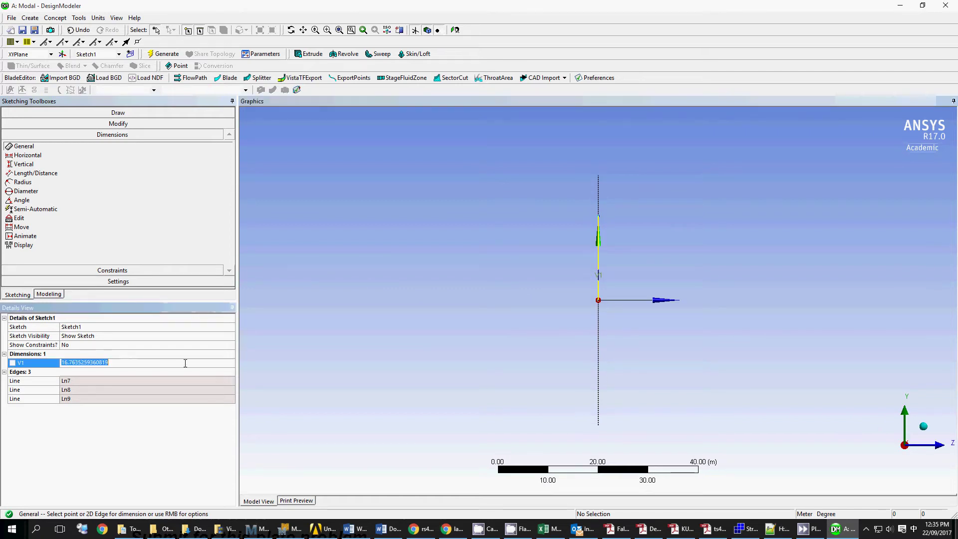
{"action": "type", "text": "3.0"}
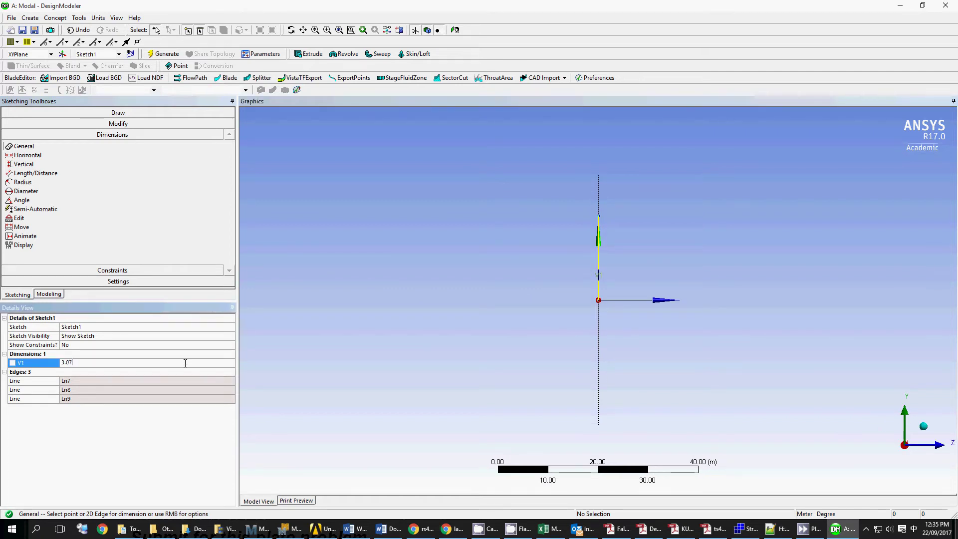
{"action": "type", "text": "7"}
{"action": "key", "text": "Return"}
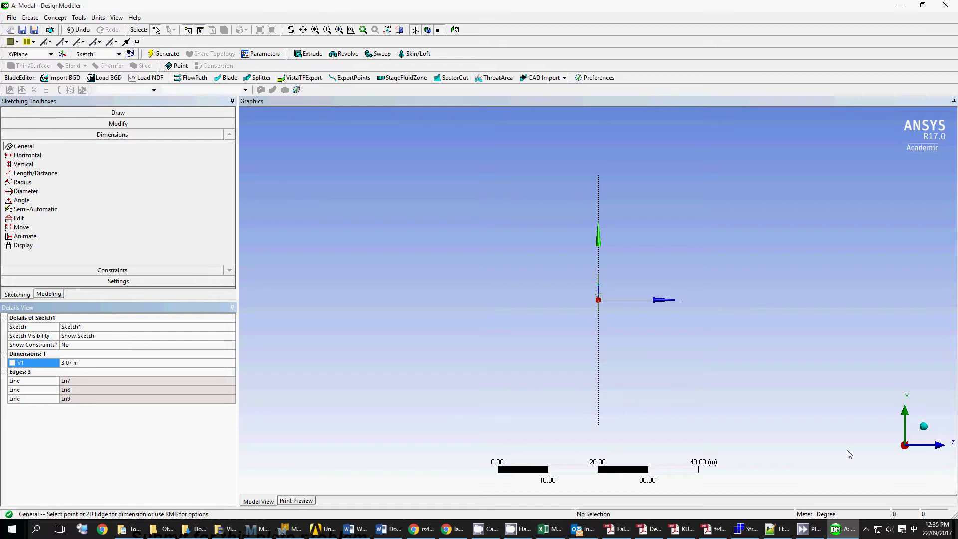
{"action": "left_click", "coordinate": [861, 445]}
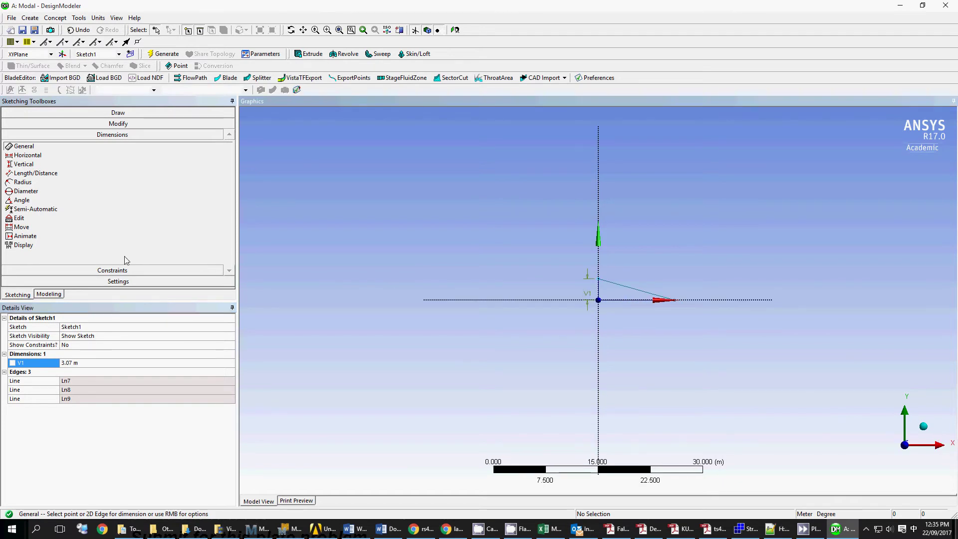
Dimension the triangle's horizontal side and set its length to 2.07 m.
{"action": "left_click", "coordinate": [643, 301]}
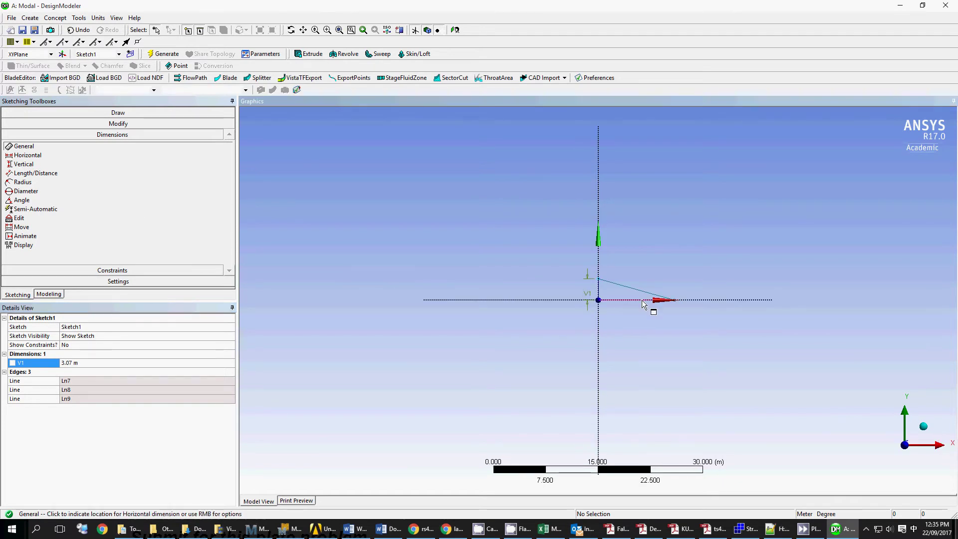
{"action": "left_click", "coordinate": [638, 314]}
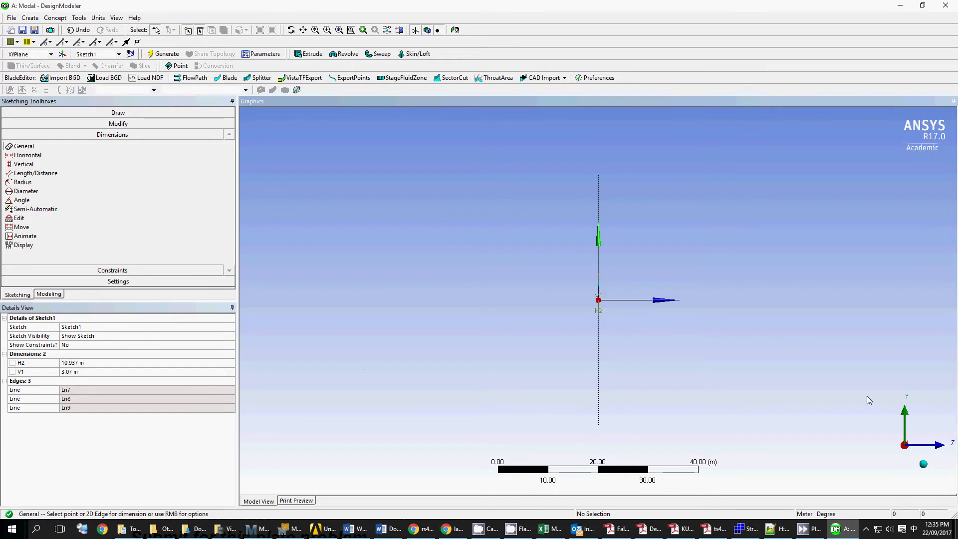
{"action": "left_click", "coordinate": [942, 448]}
{"action": "left_click", "coordinate": [150, 372]}
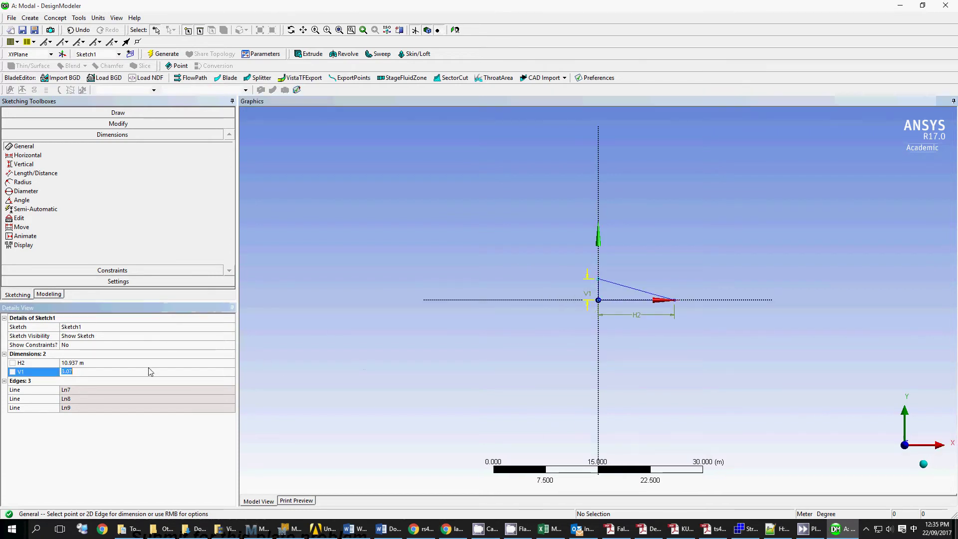
{"action": "left_click", "coordinate": [169, 362]}
{"action": "type", "text": "2."}
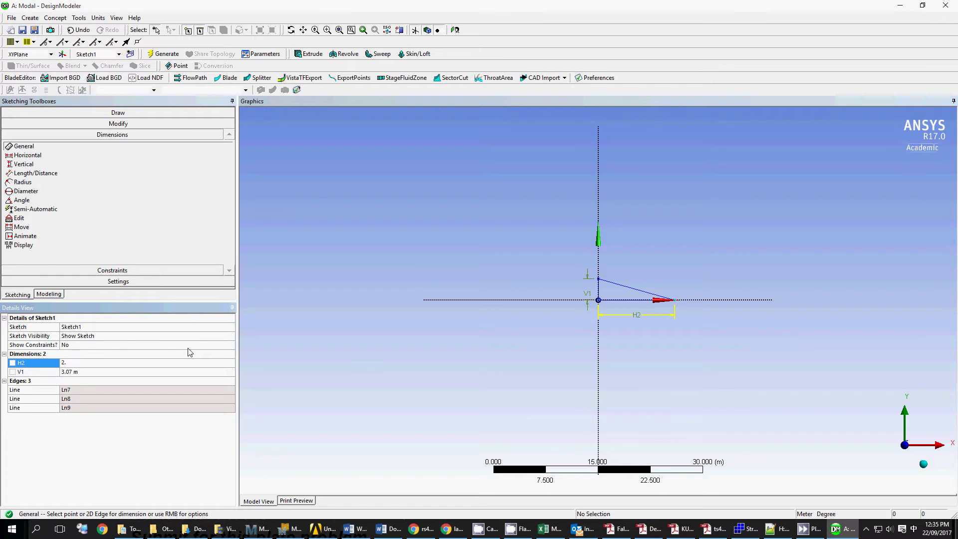
{"action": "type", "text": "07"}
{"action": "key", "text": "Return"}
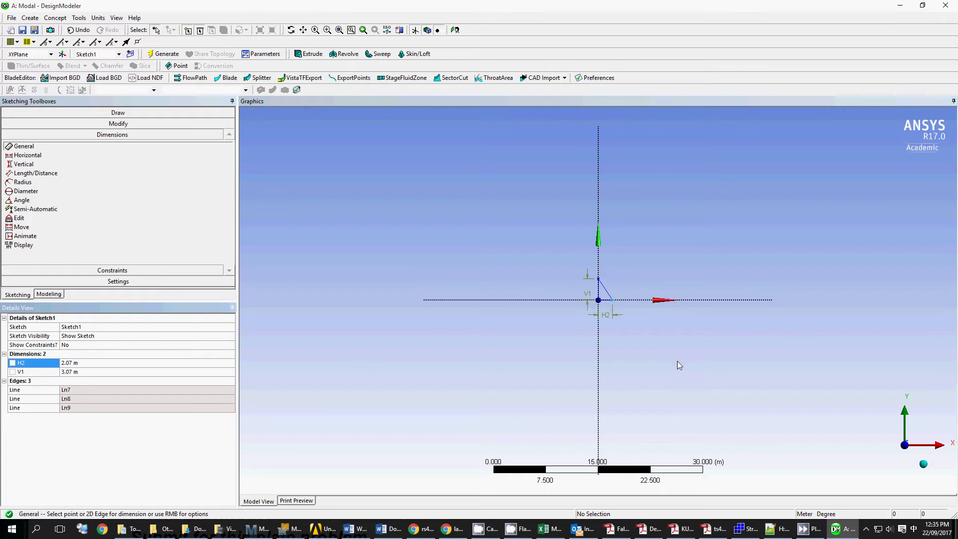
{"action": "scroll", "coordinate": [632, 298], "scroll_direction": "up", "scroll_amount": 5}
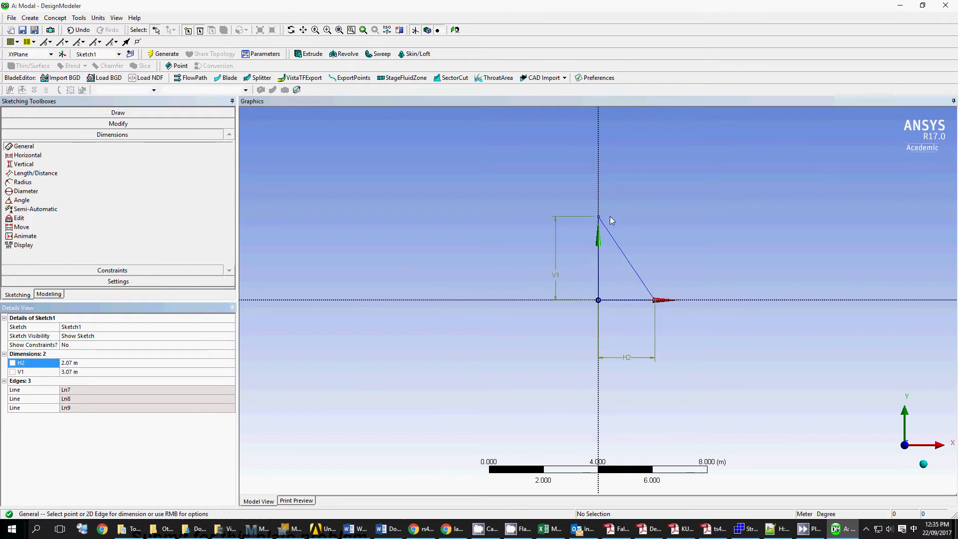
{"action": "scroll", "coordinate": [612, 220], "scroll_direction": "up", "scroll_amount": 2}
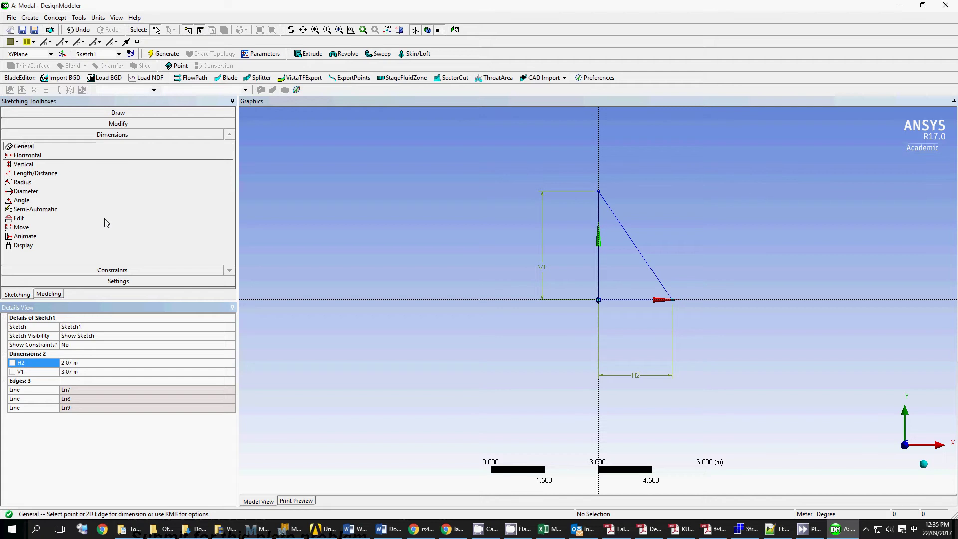
Create and generate a surface from the three sides of the triangle sketch, adding material.
{"action": "left_click", "coordinate": [49, 294]}
{"action": "left_click", "coordinate": [21, 121]}
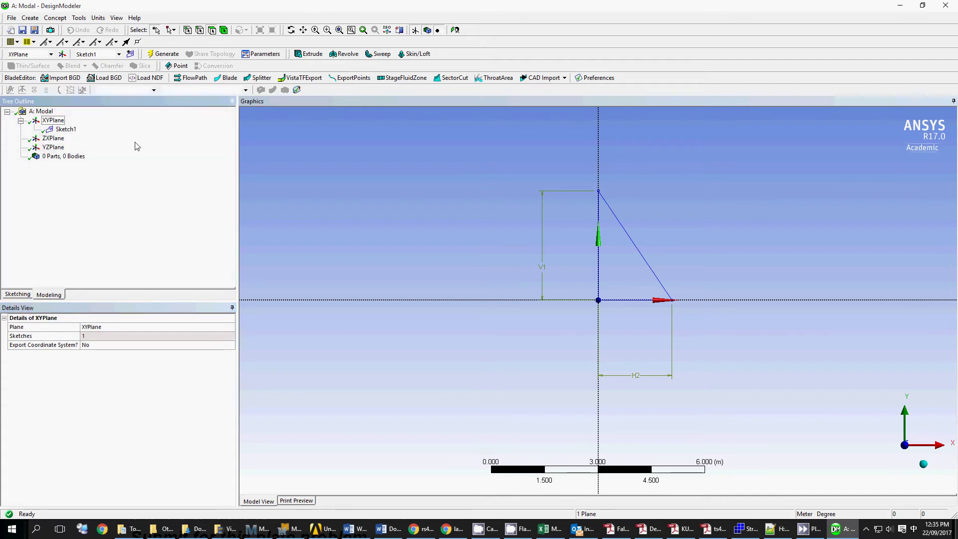
{"action": "left_click", "coordinate": [56, 19]}
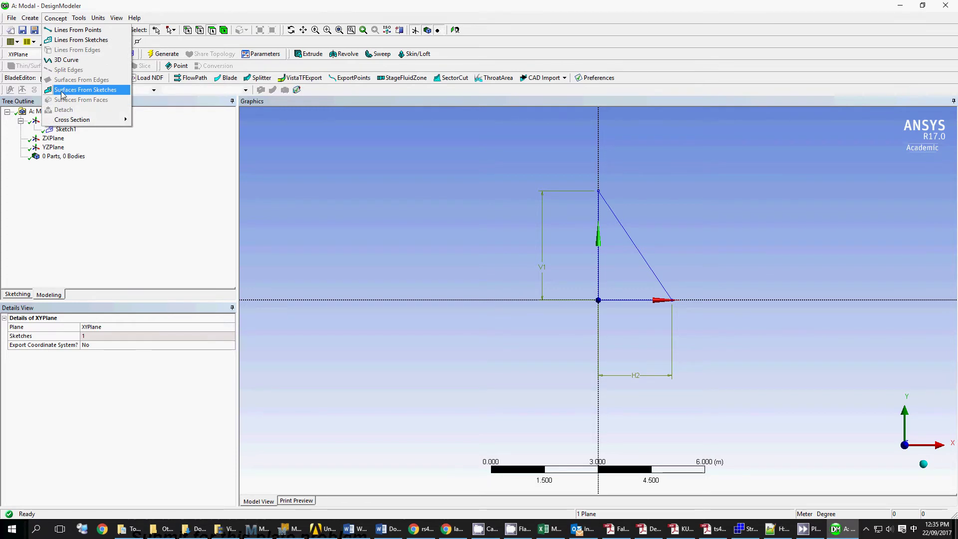
{"action": "left_click", "coordinate": [63, 93]}
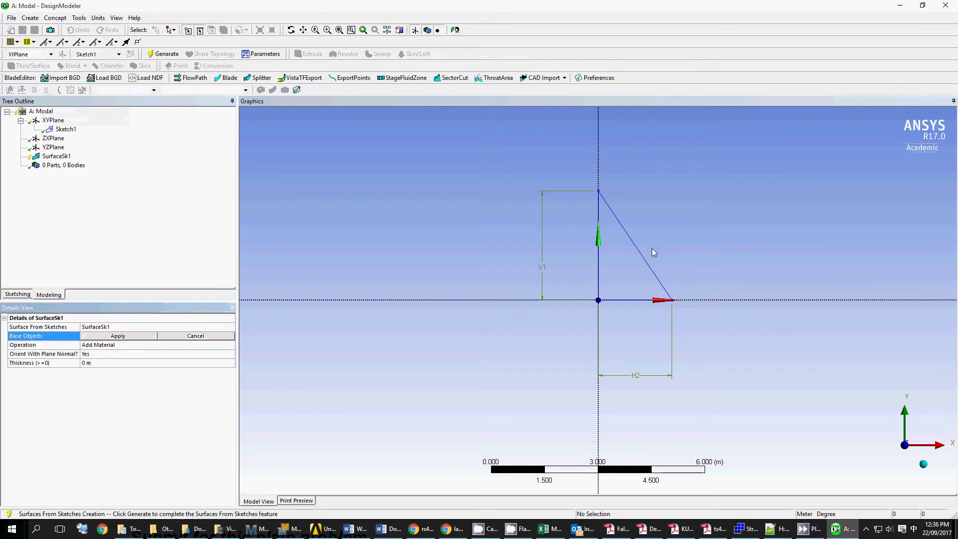
{"action": "left_click", "coordinate": [648, 265]}
{"action": "left_click", "coordinate": [640, 300], "text": "ctrl"}
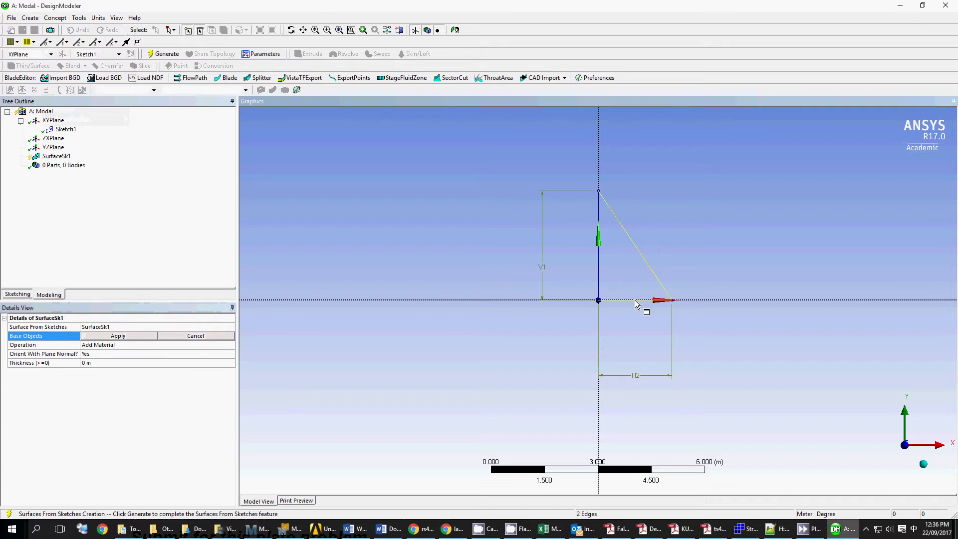
{"action": "left_click", "coordinate": [599, 280], "text": "ctrl"}
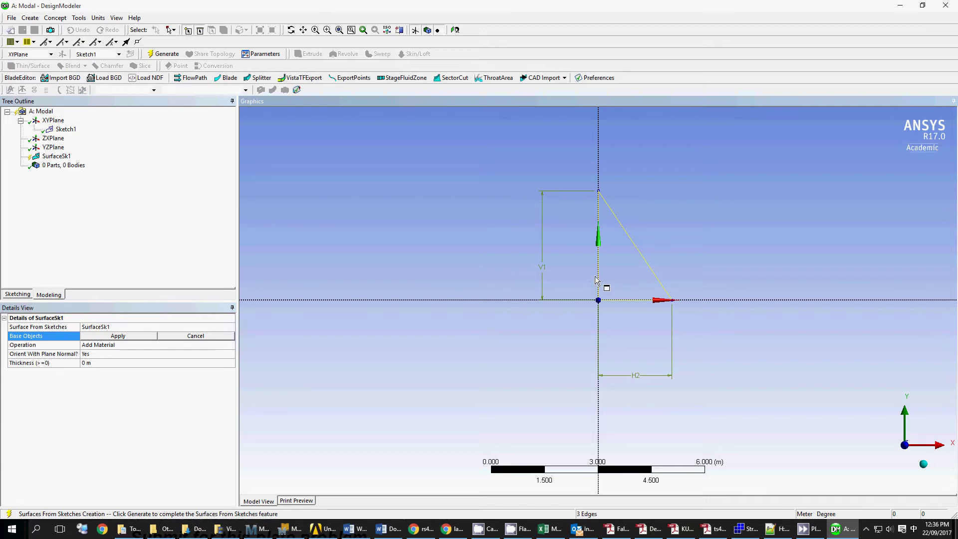
{"action": "left_click", "coordinate": [114, 335]}
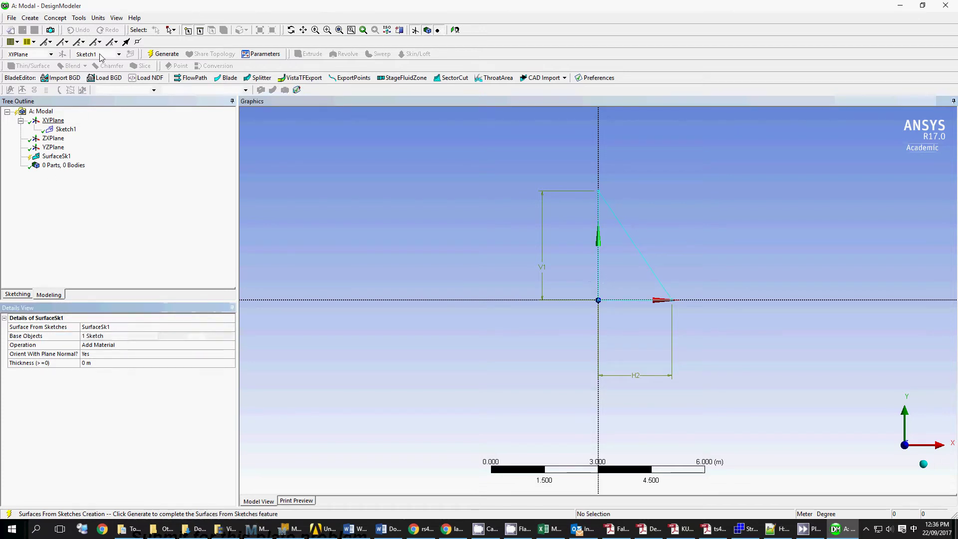
{"action": "left_click", "coordinate": [165, 54]}
Set the surface body's thickness mode to User Defined and its thickness to 0.1 m.
{"action": "left_click", "coordinate": [20, 165]}
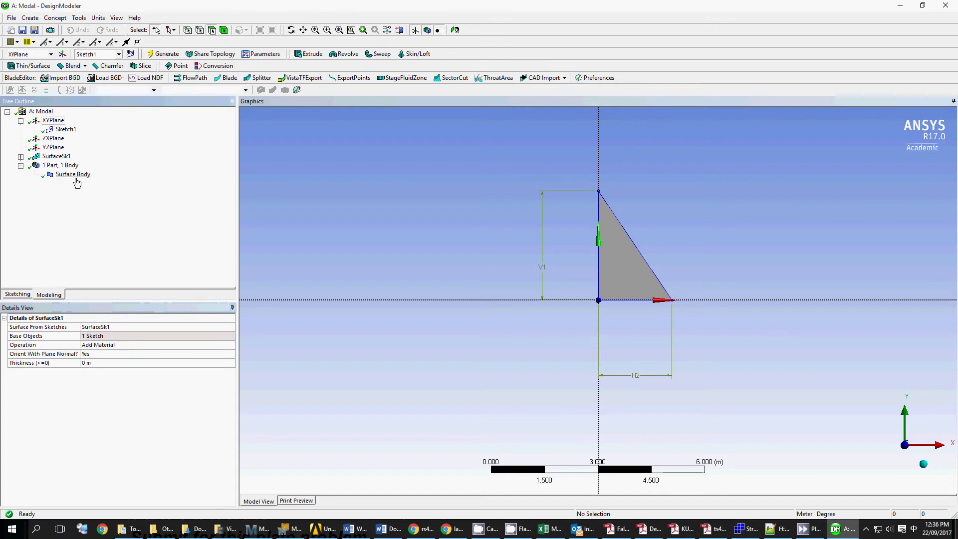
{"action": "left_click", "coordinate": [73, 174]}
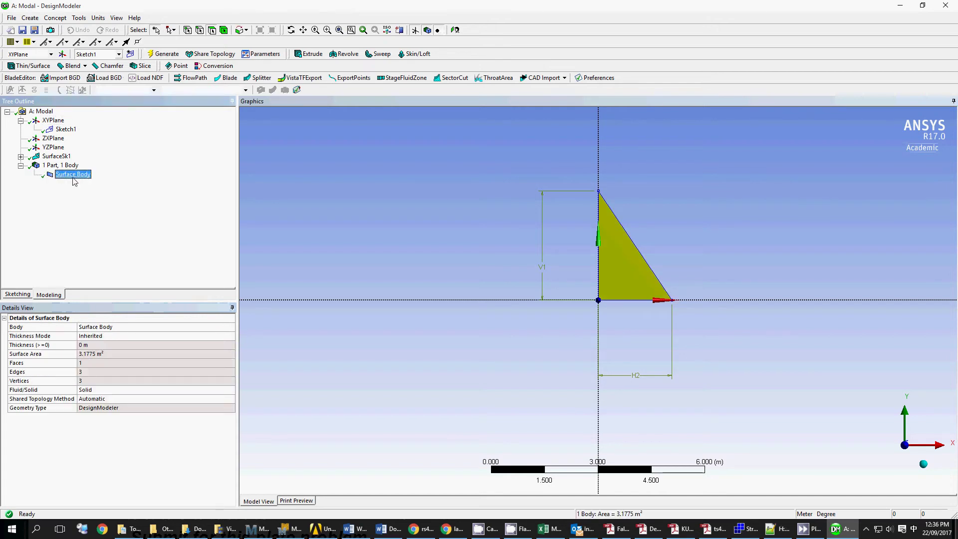
{"action": "left_click", "coordinate": [116, 345]}
{"action": "left_click", "coordinate": [130, 337]}
{"action": "left_click", "coordinate": [169, 336]}
{"action": "left_click", "coordinate": [177, 349]}
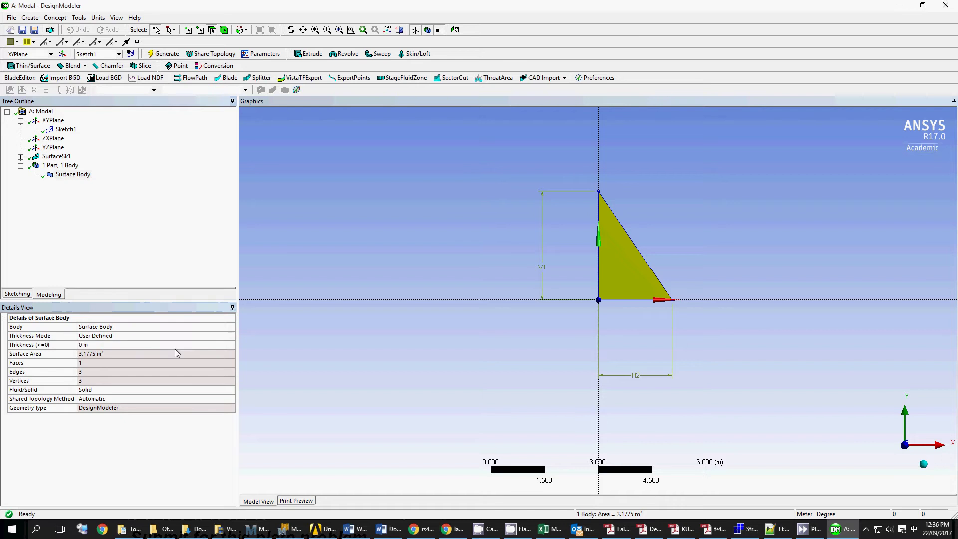
{"action": "left_click", "coordinate": [223, 344]}
{"action": "type", "text": "0.1"}
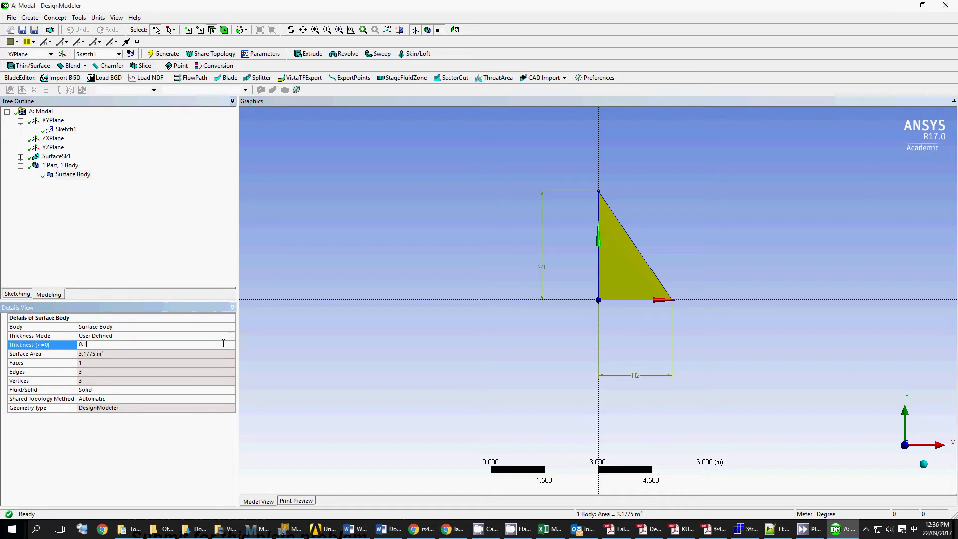
{"action": "left_click", "coordinate": [525, 179]}
{"action": "left_click", "coordinate": [72, 175]}
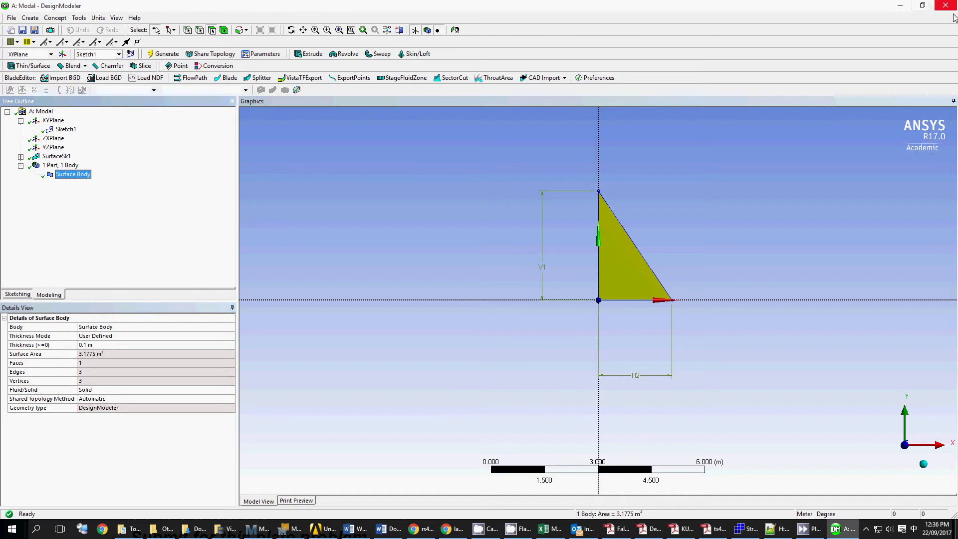
Close the geometry editor, open the Modal system's model and apply a body sizing with a 0.5 m element size to the plate.
{"action": "left_click", "coordinate": [953, 11]}
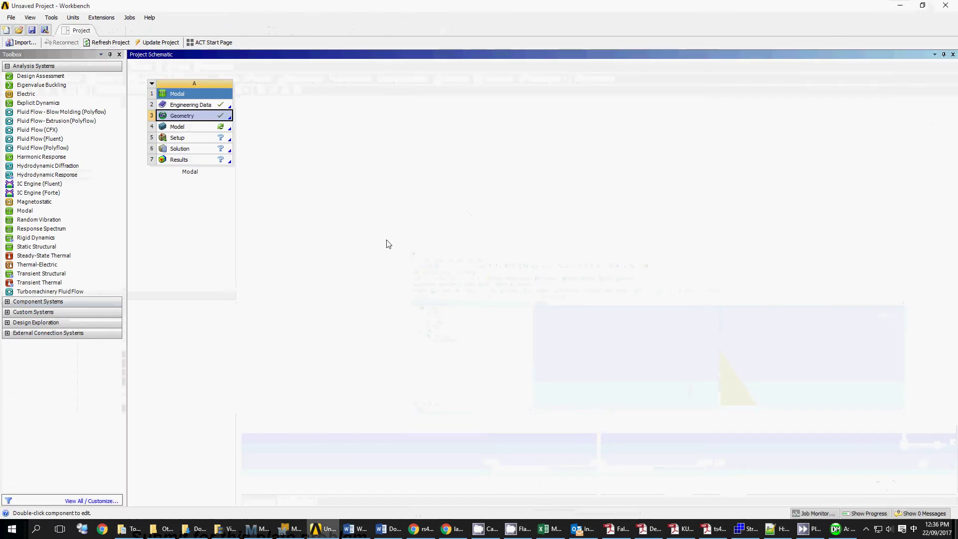
{"action": "double_click", "coordinate": [199, 130]}
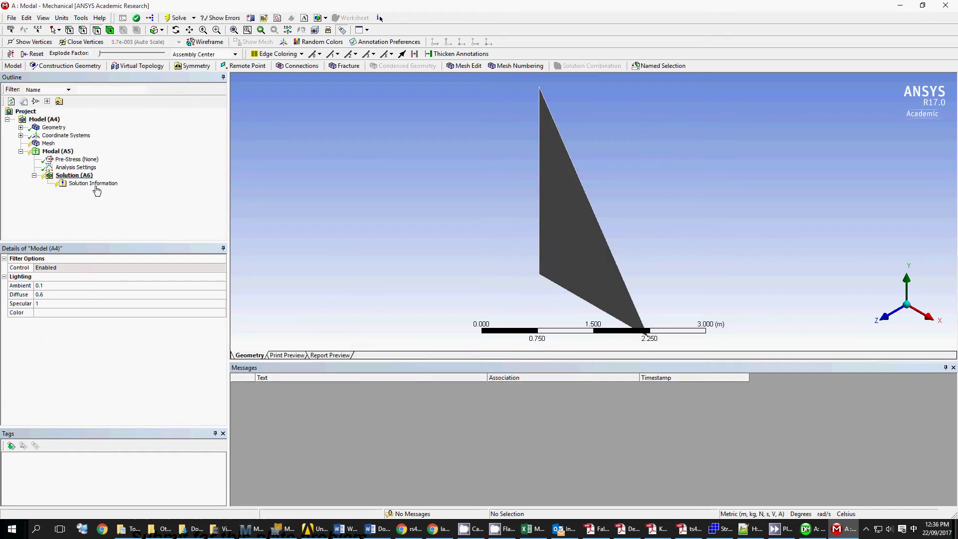
{"action": "left_click", "coordinate": [49, 143]}
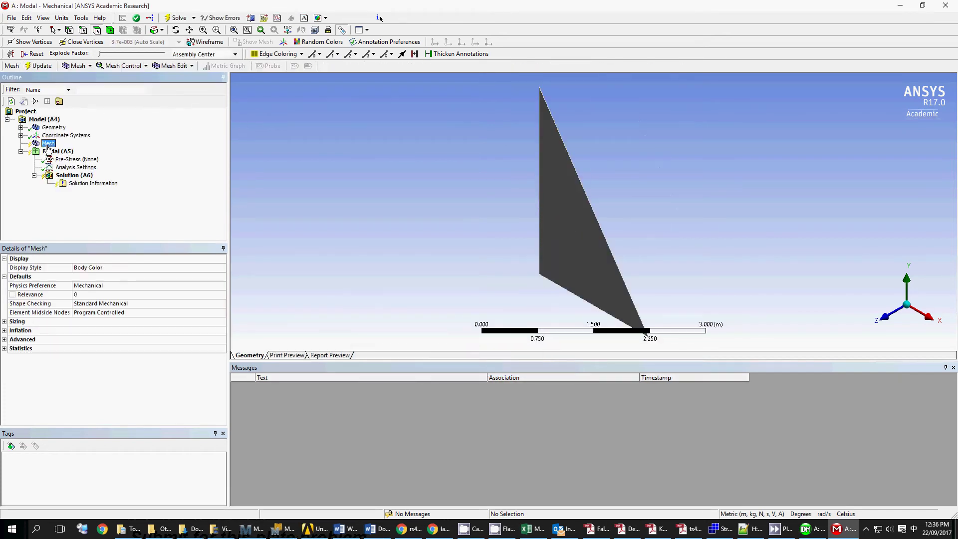
{"action": "left_click", "coordinate": [138, 65]}
{"action": "left_click", "coordinate": [138, 102]}
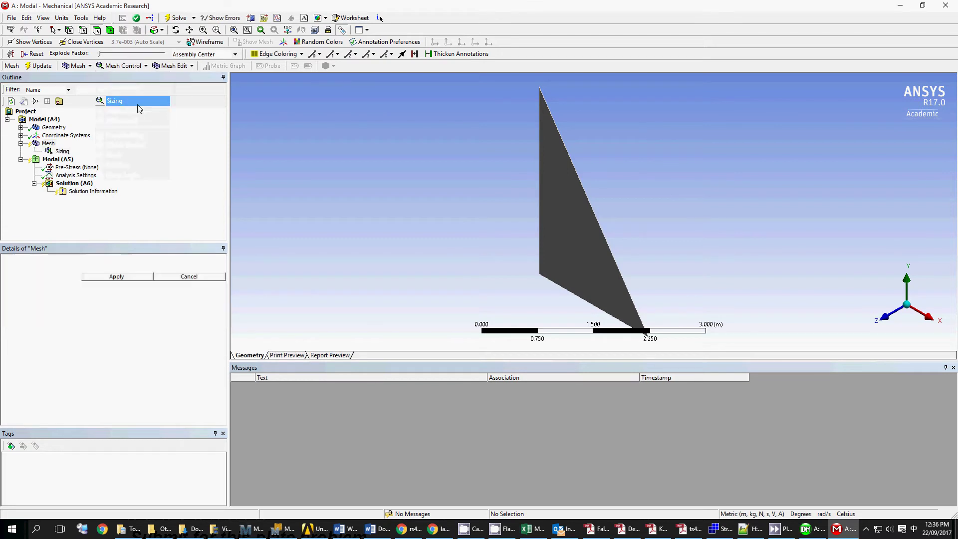
{"action": "left_click", "coordinate": [582, 234]}
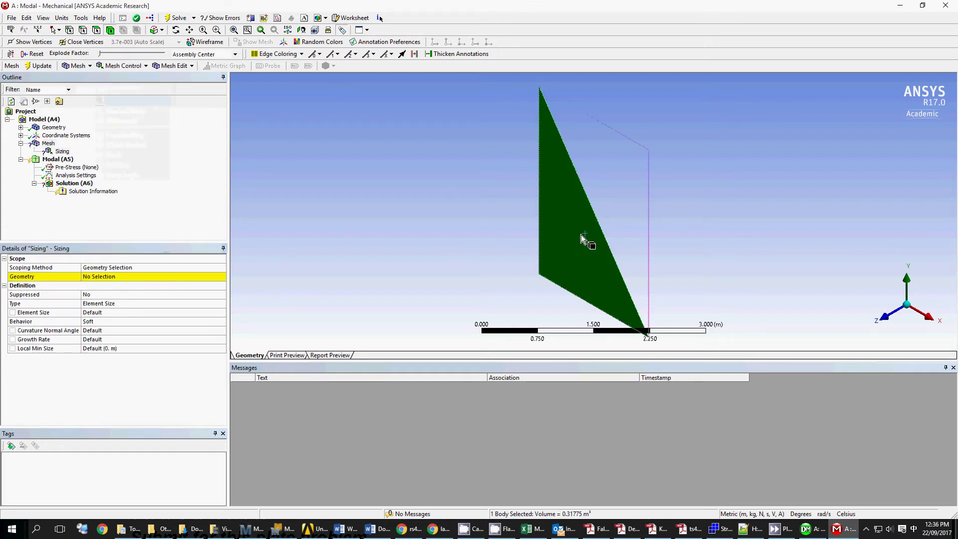
{"action": "left_click", "coordinate": [104, 277]}
{"action": "left_click", "coordinate": [112, 277]}
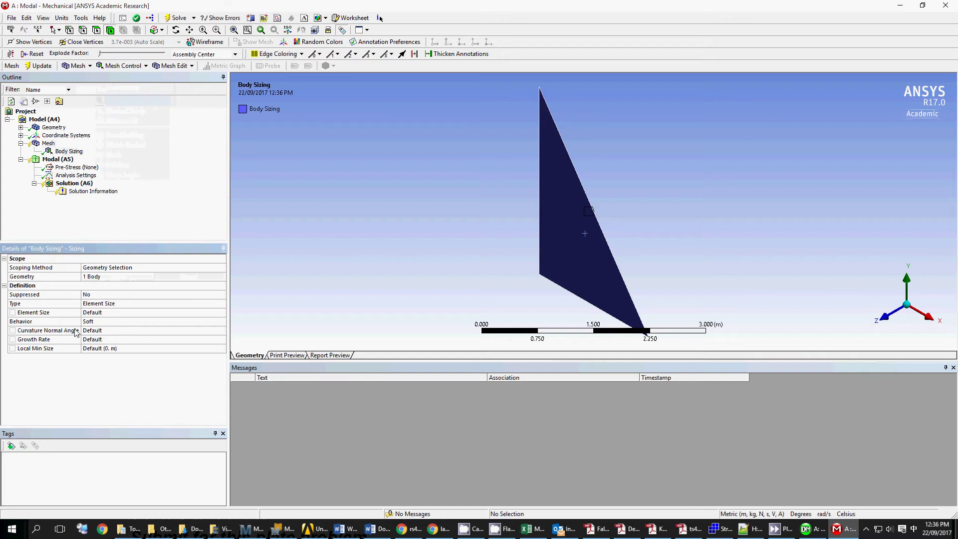
{"action": "left_click", "coordinate": [144, 304]}
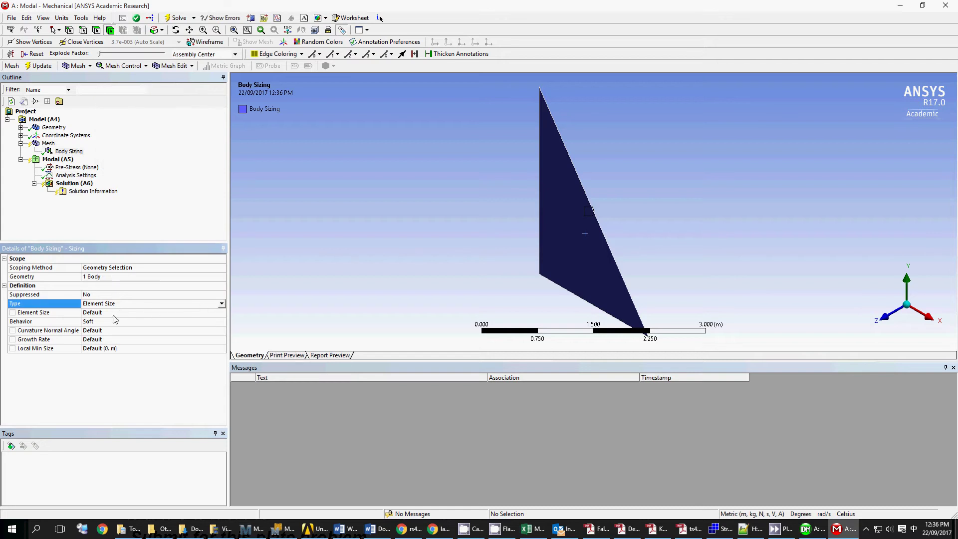
{"action": "left_click", "coordinate": [120, 313]}
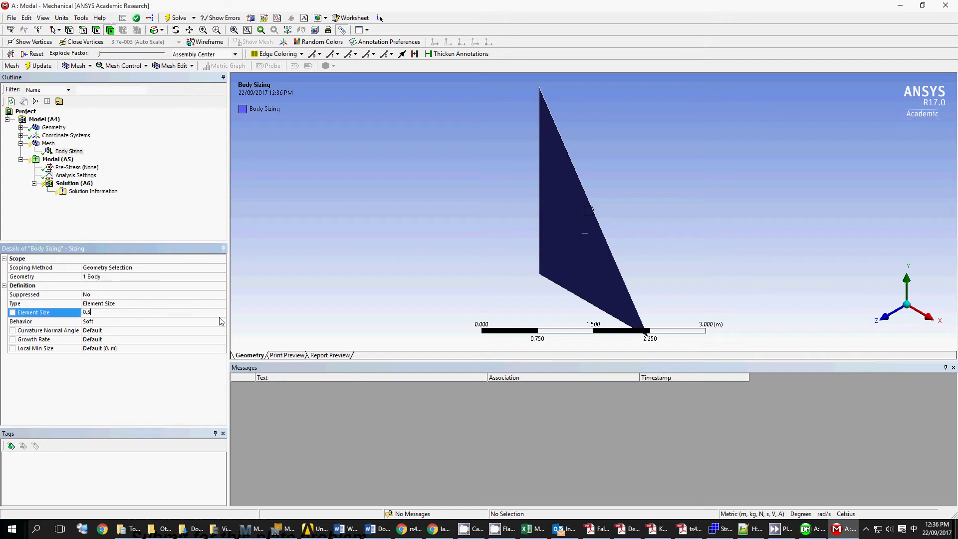
{"action": "key", "text": "Return"}
Generate the triangular plate's mesh and display its elements.
{"action": "left_click", "coordinate": [99, 67]}
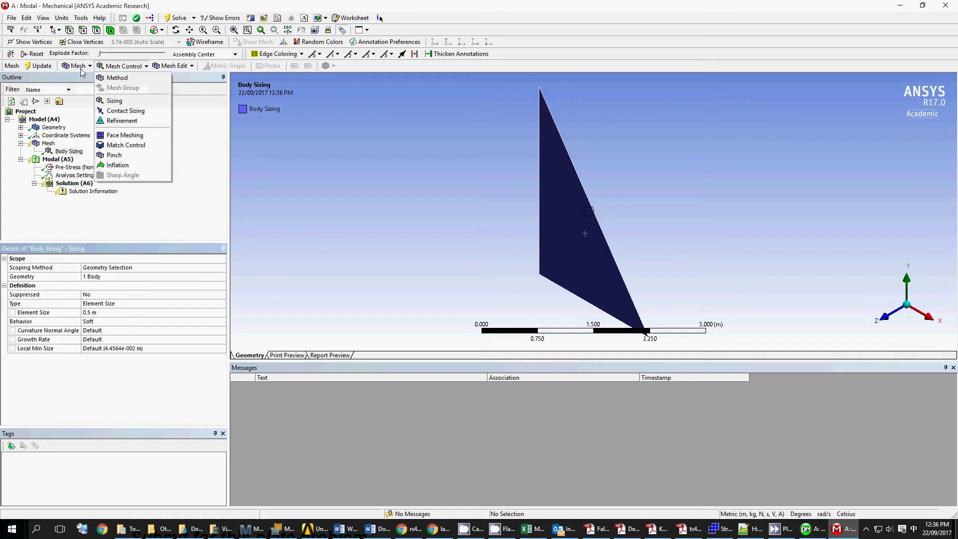
{"action": "left_click", "coordinate": [98, 67]}
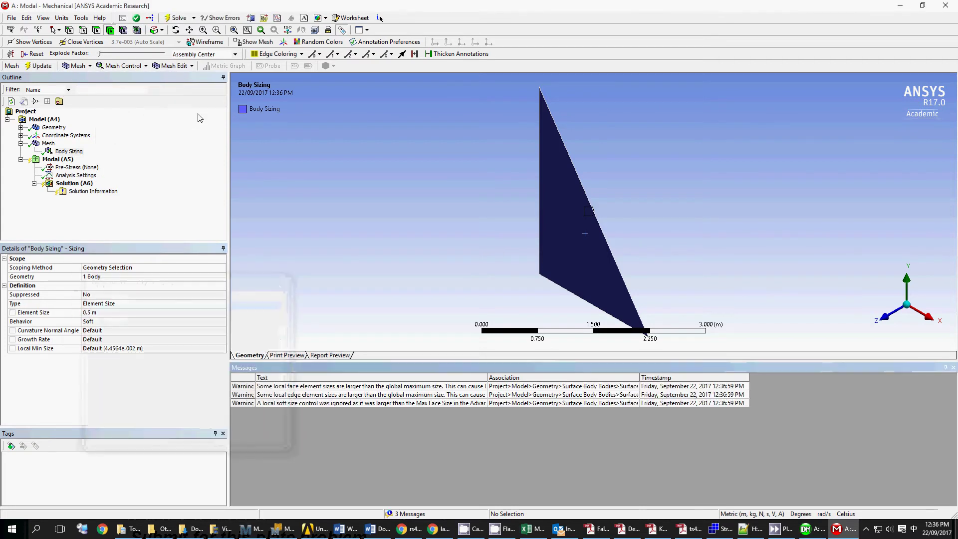
{"action": "left_click", "coordinate": [138, 30]}
{"action": "left_click", "coordinate": [347, 149]}
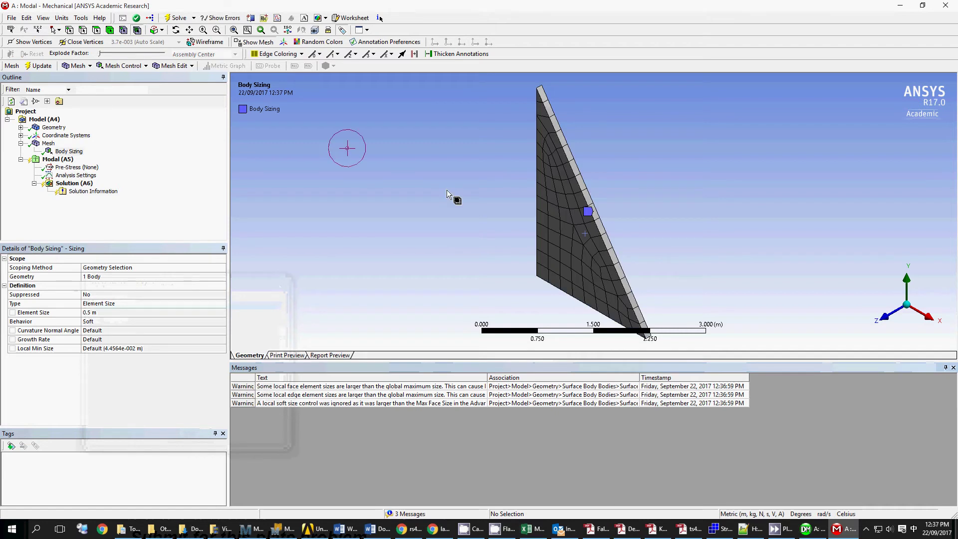
{"action": "middle_click_drag", "start_coordinate": [488, 257], "coordinate": [429, 210]}
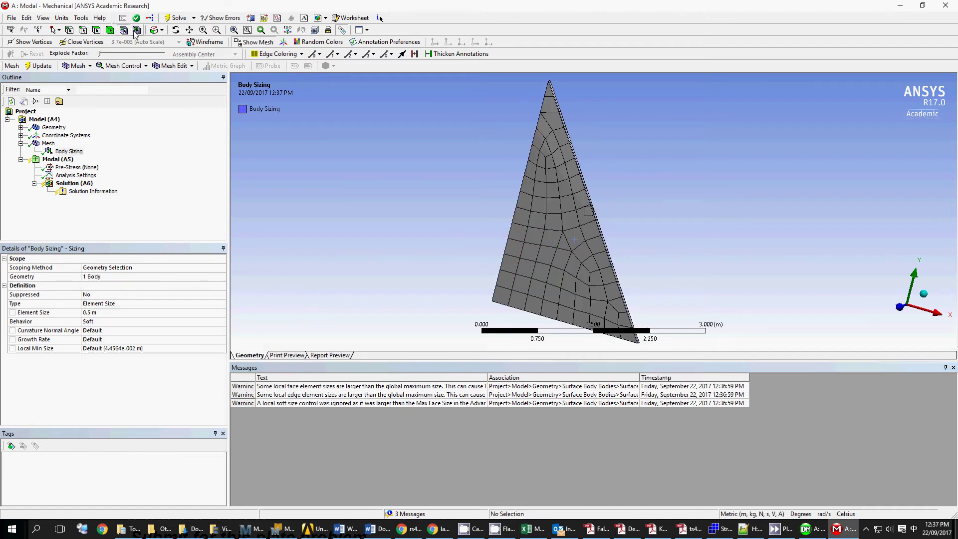
{"action": "middle_click_drag", "start_coordinate": [662, 234], "coordinate": [689, 202]}
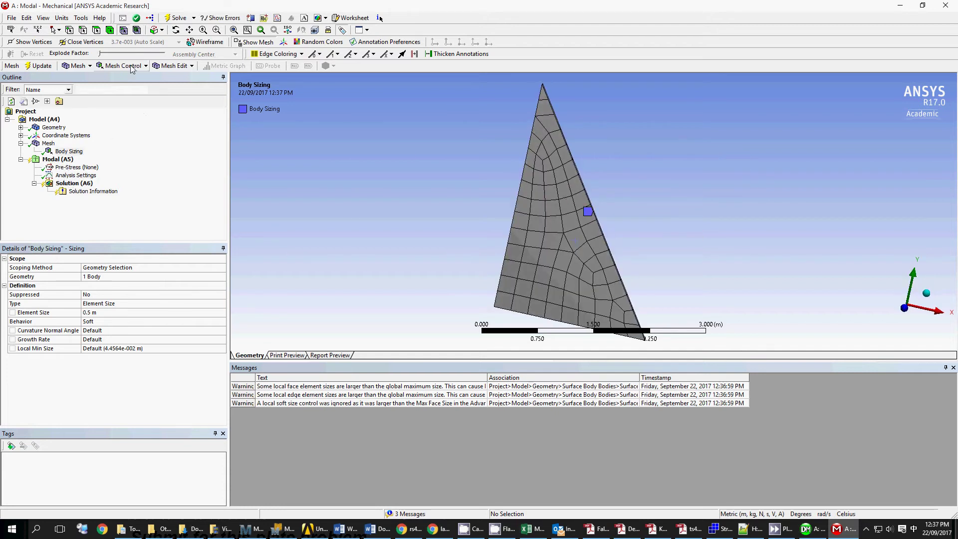
Apply a Fixed Support to the plate's 3.07 m edge along the Y axis in the modal analysis.
{"action": "left_click", "coordinate": [58, 160]}
{"action": "left_click", "coordinate": [135, 66]}
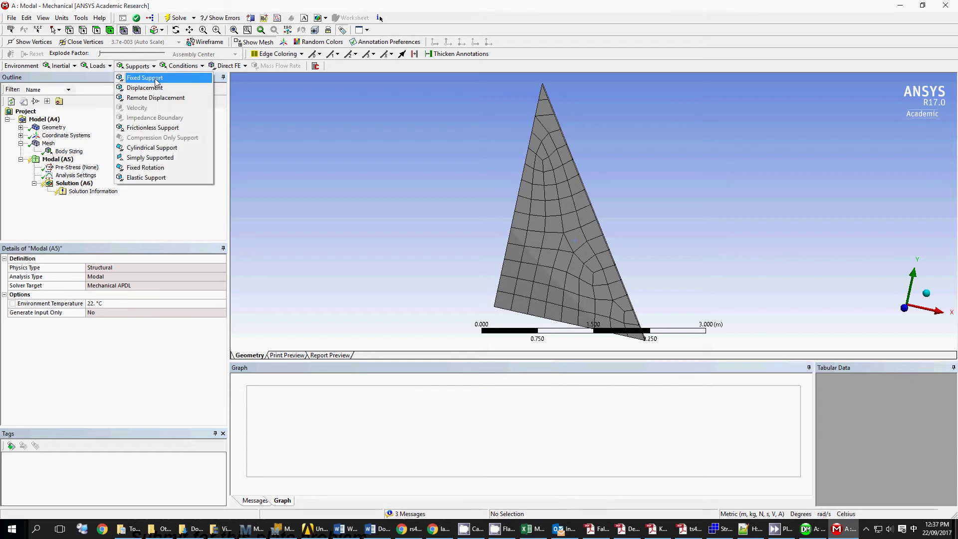
{"action": "left_click", "coordinate": [142, 78]}
{"action": "left_click", "coordinate": [82, 30]}
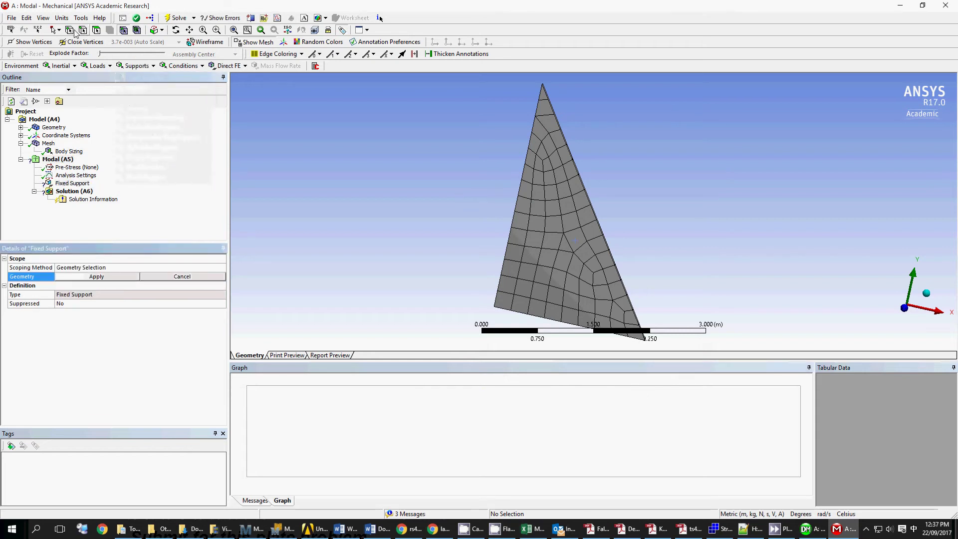
{"action": "left_click", "coordinate": [504, 257]}
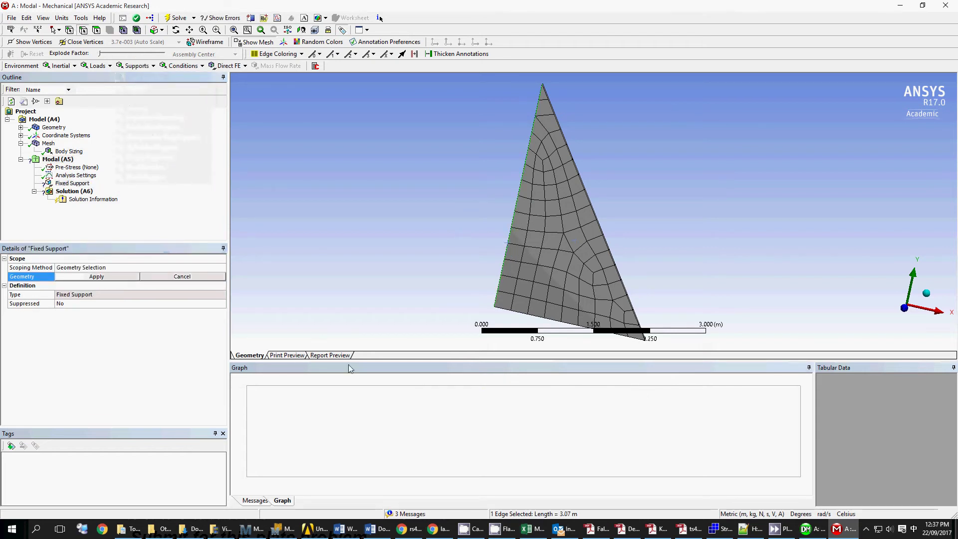
{"action": "left_click", "coordinate": [97, 277]}
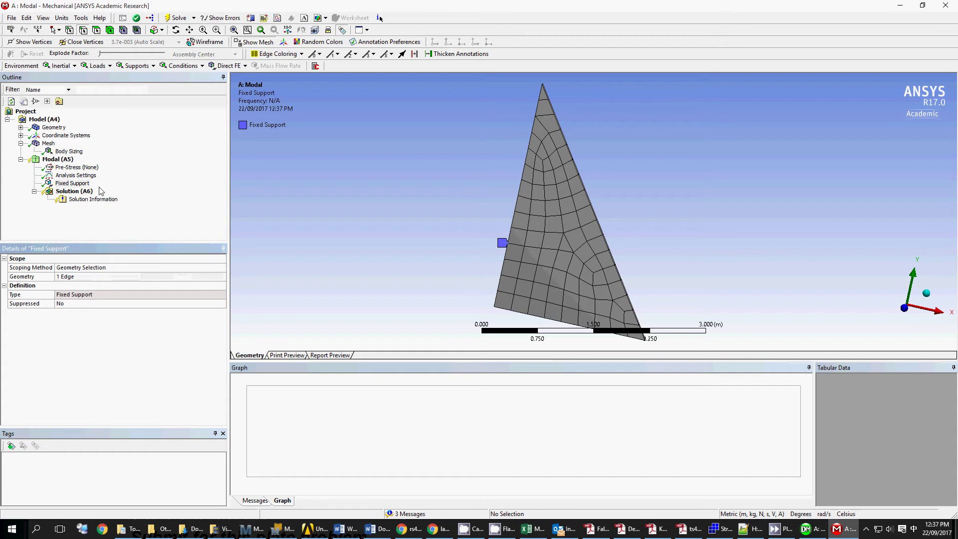
Insert a Total Deformation result under the solution and solve the modal analysis.
{"action": "left_click", "coordinate": [70, 191]}
{"action": "right_click", "coordinate": [75, 192]}
{"action": "mouse_move", "coordinate": [150, 196]}
{"action": "mouse_move", "coordinate": [248, 196]}
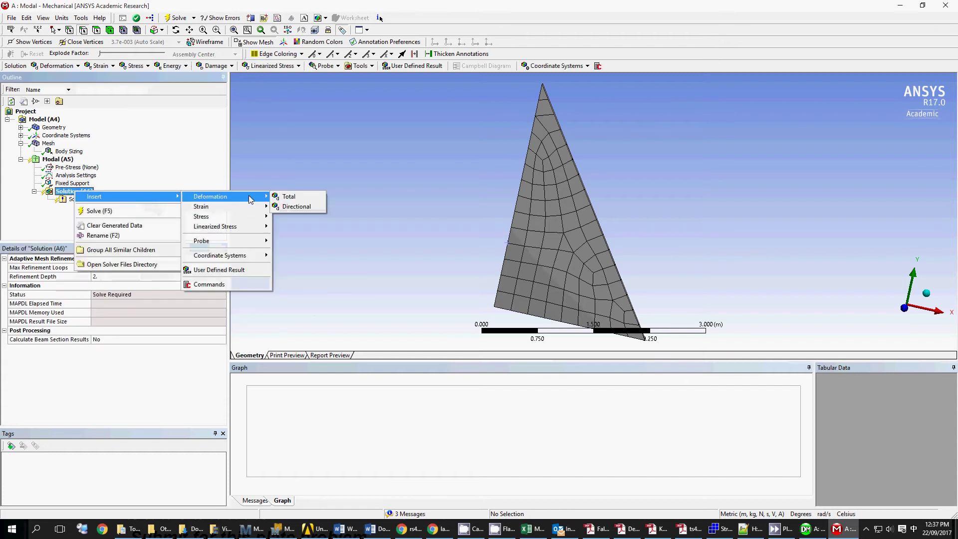
{"action": "left_click", "coordinate": [291, 195]}
{"action": "left_click", "coordinate": [177, 18]}
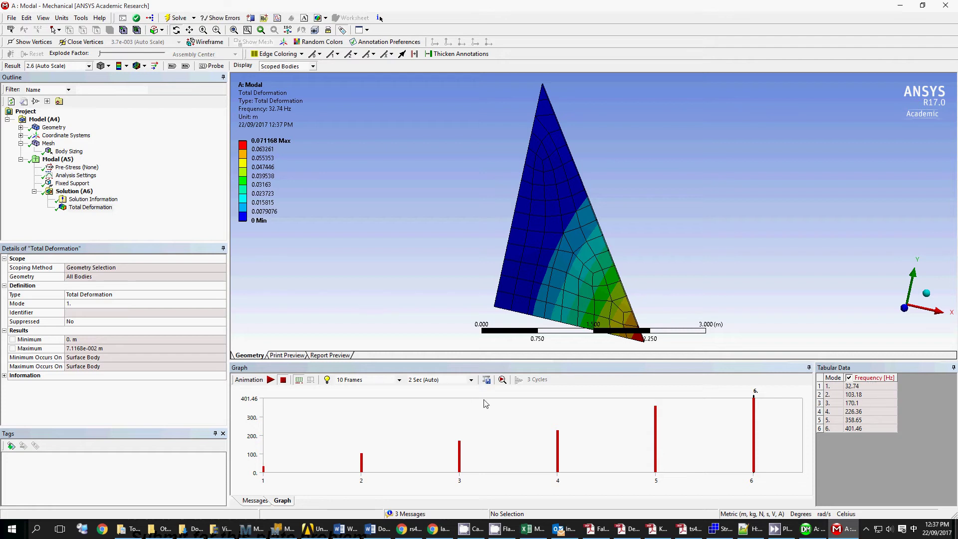
Return to the project schematic and add a Static Structural system that shares the Modal system's engineering data and geometry.
{"action": "left_click", "coordinate": [946, 6]}
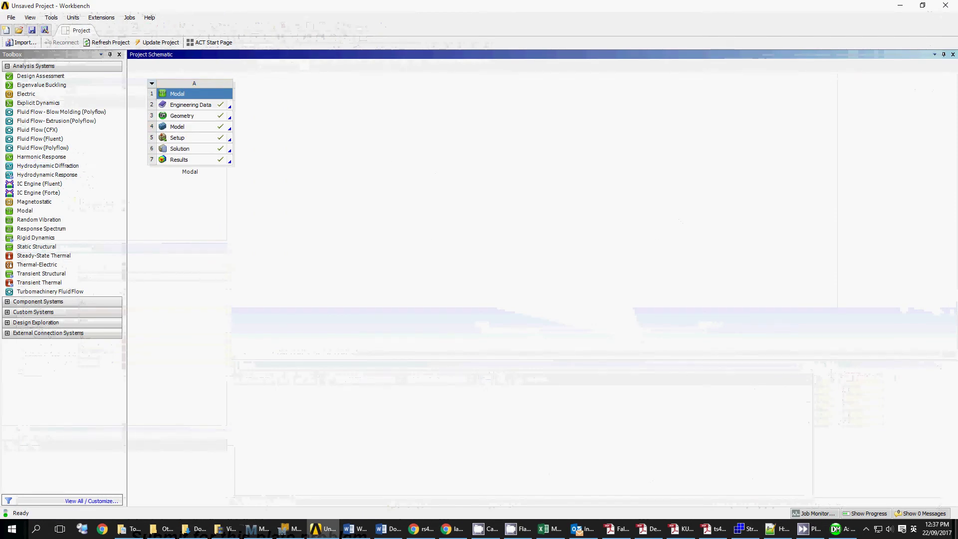
{"action": "left_click_drag", "start_coordinate": [38, 247], "coordinate": [313, 118]}
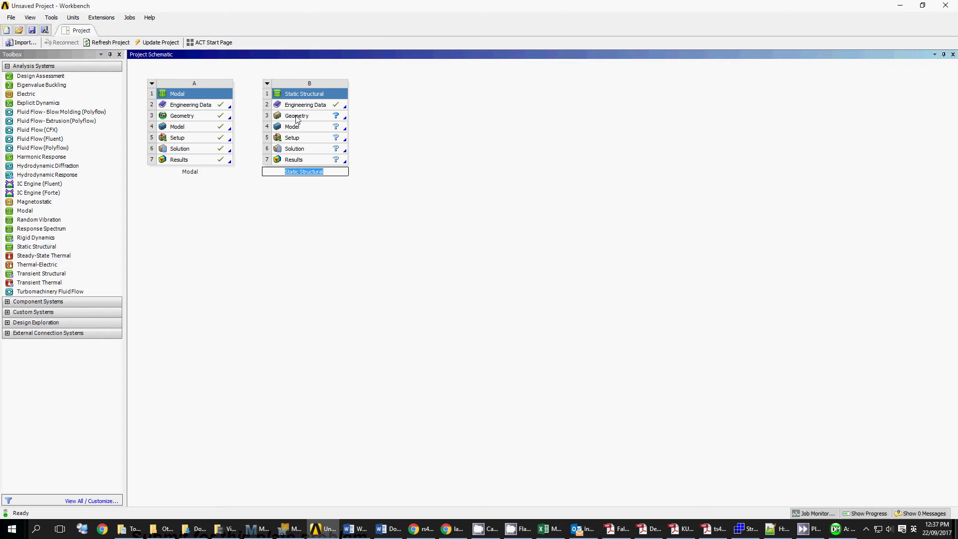
{"action": "left_click_drag", "start_coordinate": [192, 109], "coordinate": [310, 116]}
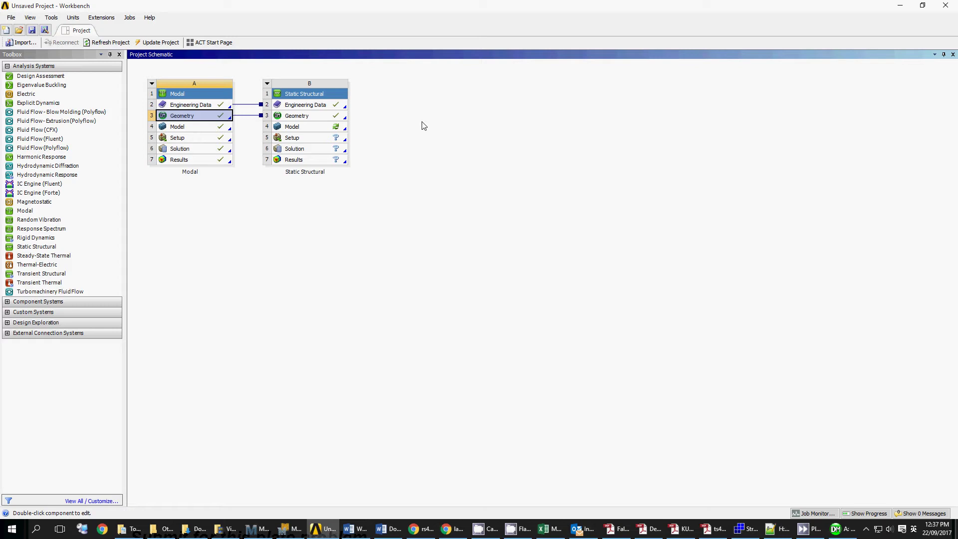
Open the Static Structural system's model and generate the triangular plate's mesh.
{"action": "double_click", "coordinate": [293, 127]}
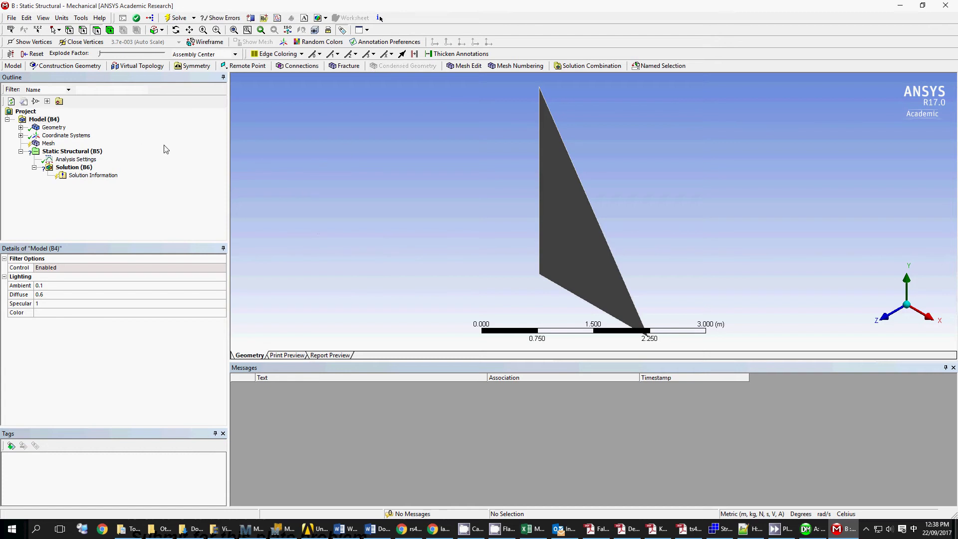
{"action": "left_click", "coordinate": [48, 143]}
{"action": "left_click", "coordinate": [80, 65]}
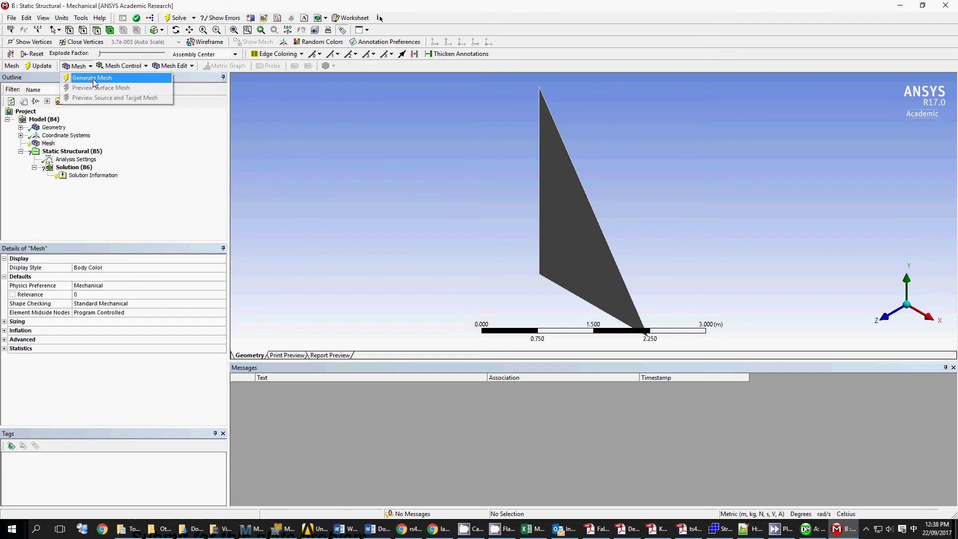
{"action": "left_click", "coordinate": [90, 77]}
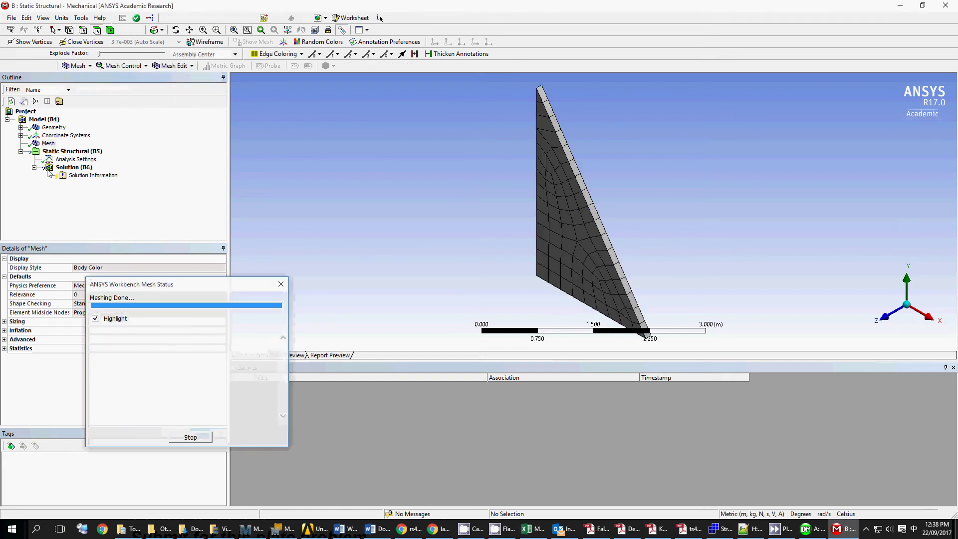
Apply a Fixed Support to the plate's 3.07 m edge along the Y axis in the static structural analysis.
{"action": "left_click", "coordinate": [72, 155]}
{"action": "left_click", "coordinate": [133, 66]}
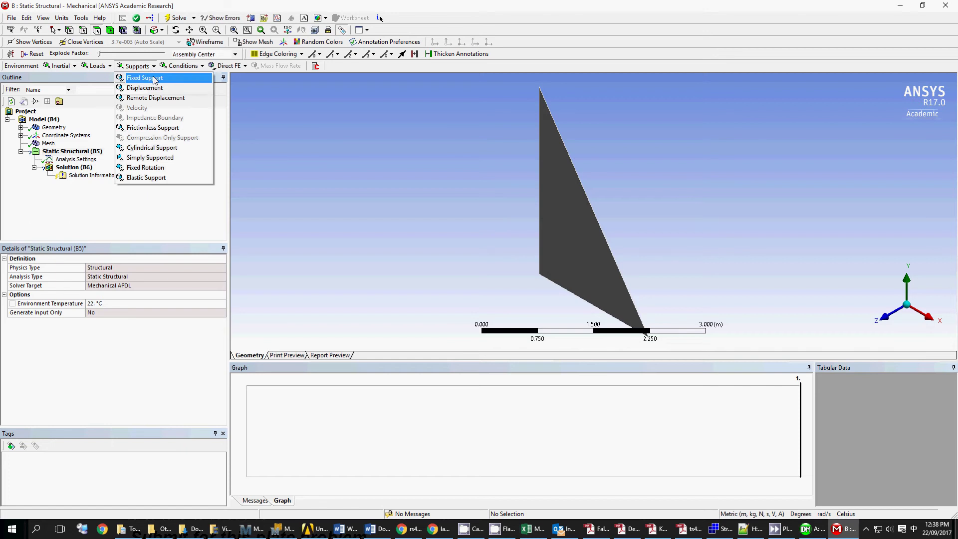
{"action": "left_click", "coordinate": [144, 77]}
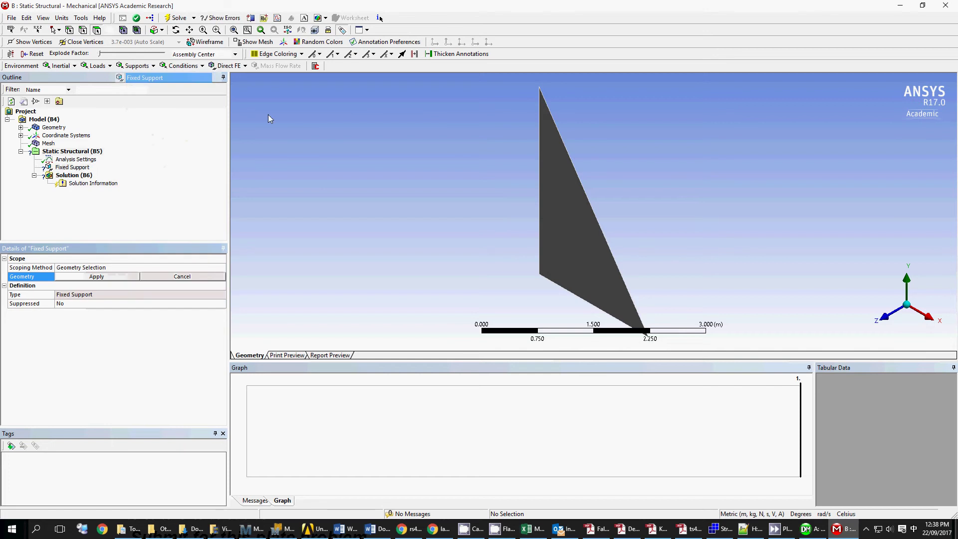
{"action": "left_click", "coordinate": [83, 30]}
{"action": "left_click", "coordinate": [541, 222]}
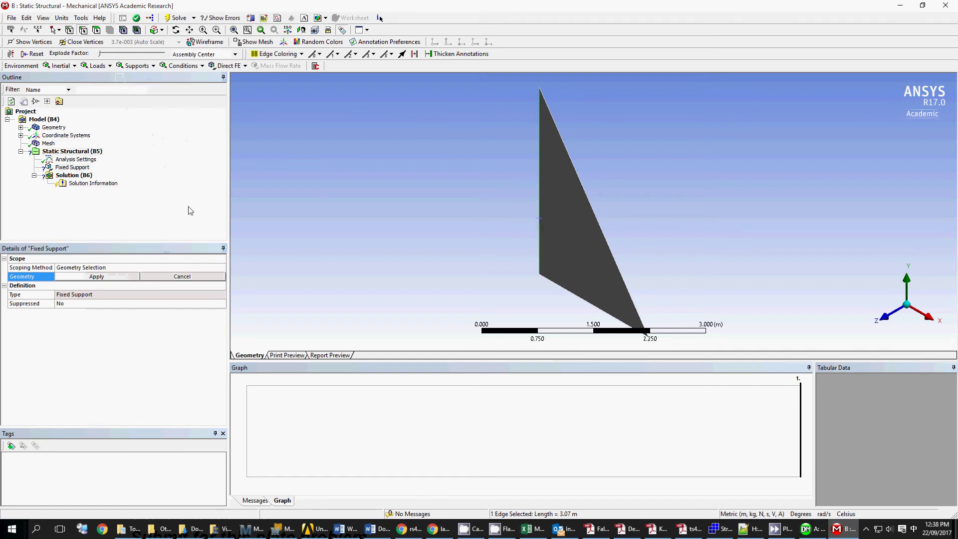
{"action": "left_click", "coordinate": [98, 277]}
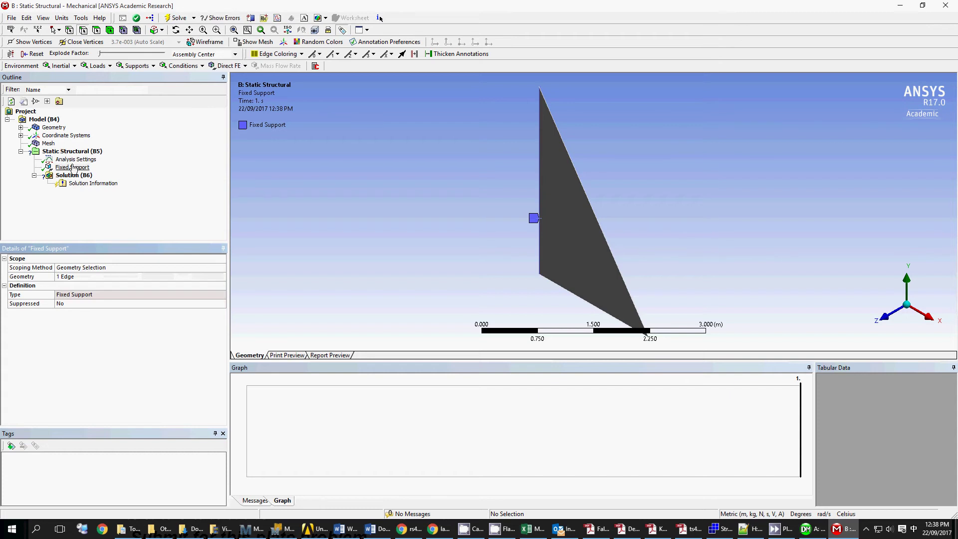
Add a Force load to the static structural analysis on the plate's tip vertex at (2.07, 0, 0) m.
{"action": "right_click", "coordinate": [45, 128]}
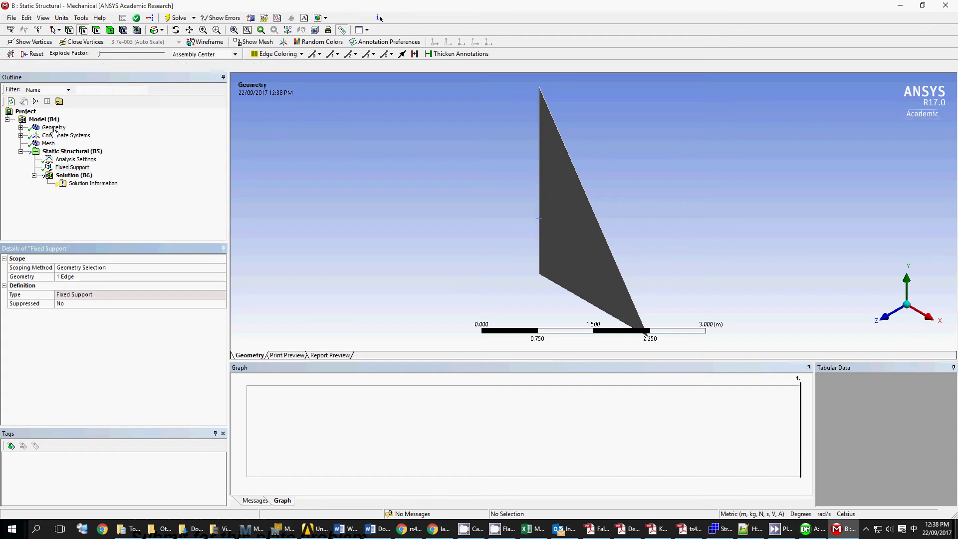
{"action": "left_click", "coordinate": [41, 128]}
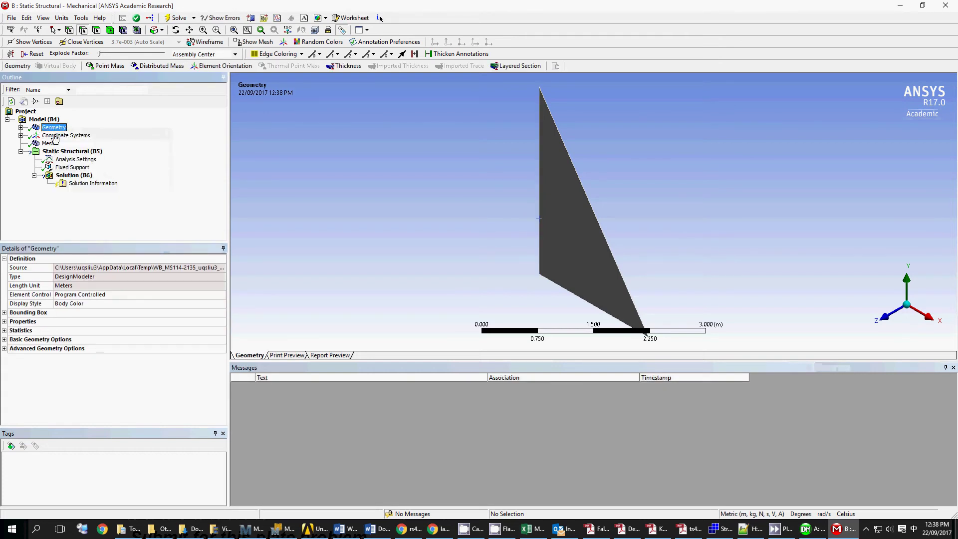
{"action": "left_click", "coordinate": [70, 151]}
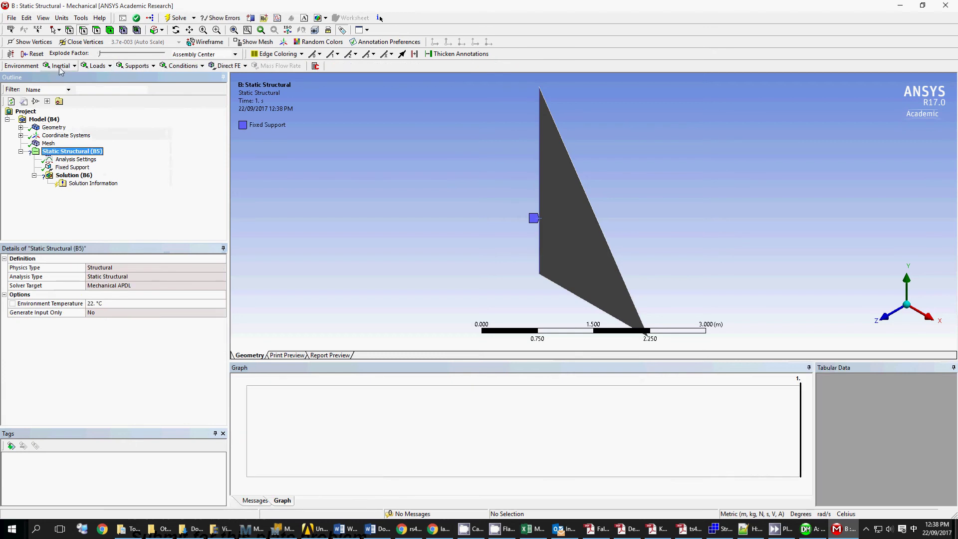
{"action": "left_click", "coordinate": [103, 67]}
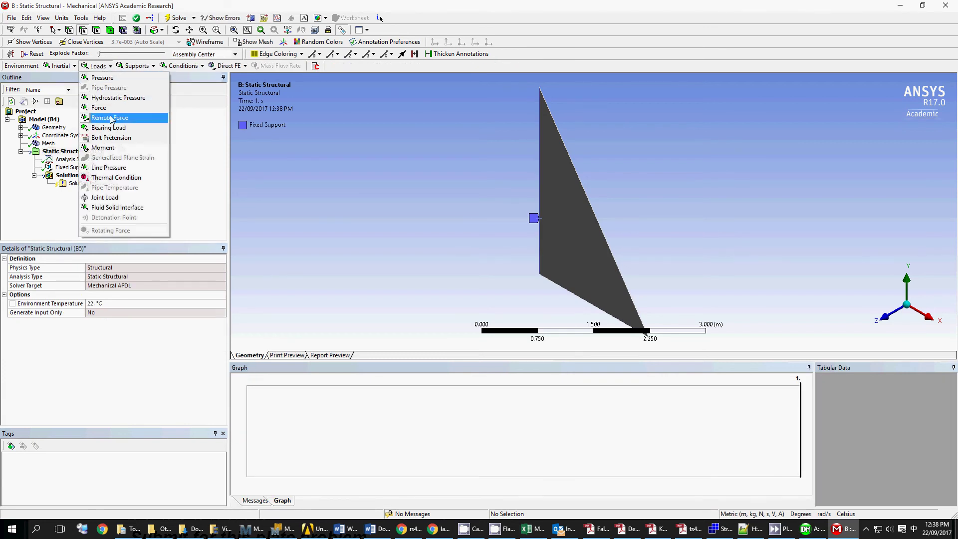
{"action": "left_click", "coordinate": [98, 108]}
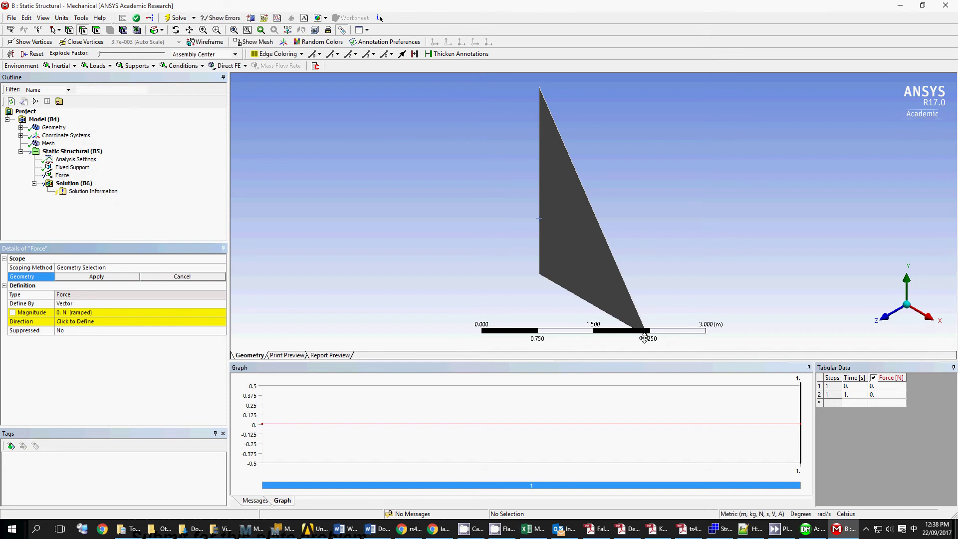
{"action": "left_click", "coordinate": [70, 30]}
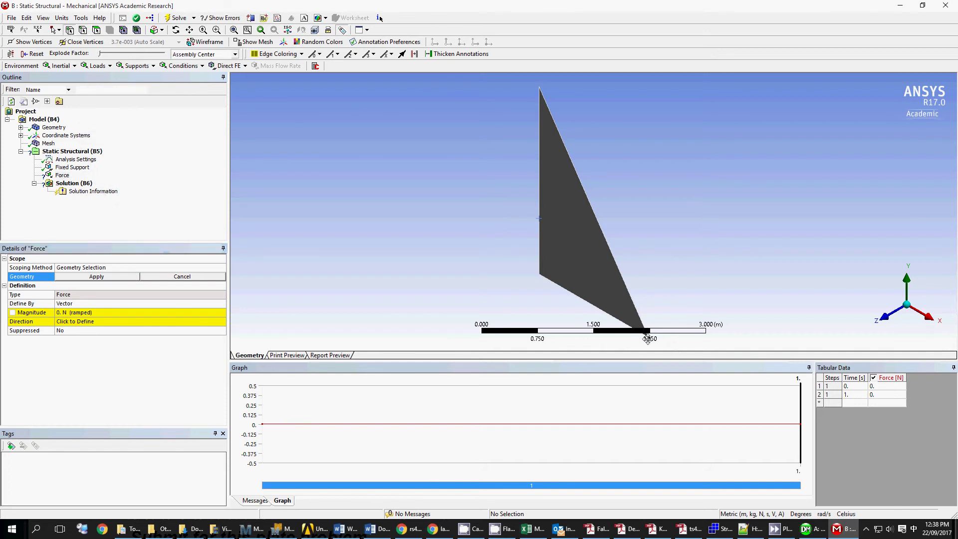
{"action": "scroll", "coordinate": [648, 333], "scroll_direction": "down", "scroll_amount": 2}
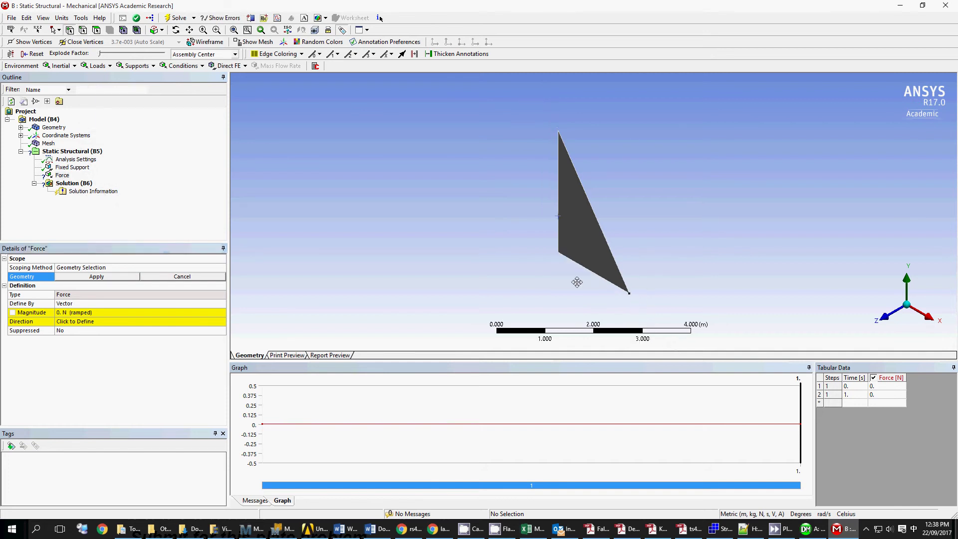
{"action": "left_click", "coordinate": [628, 292]}
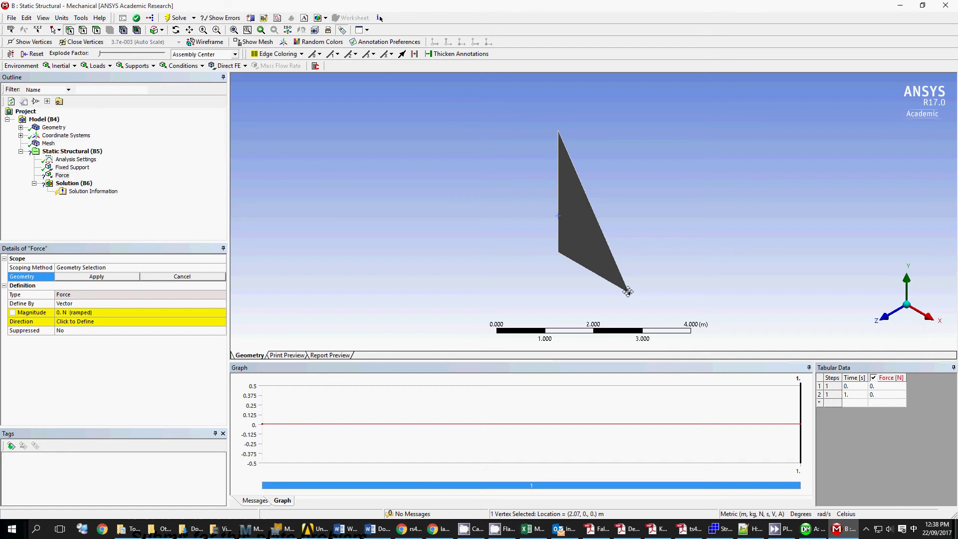
{"action": "left_click", "coordinate": [131, 277]}
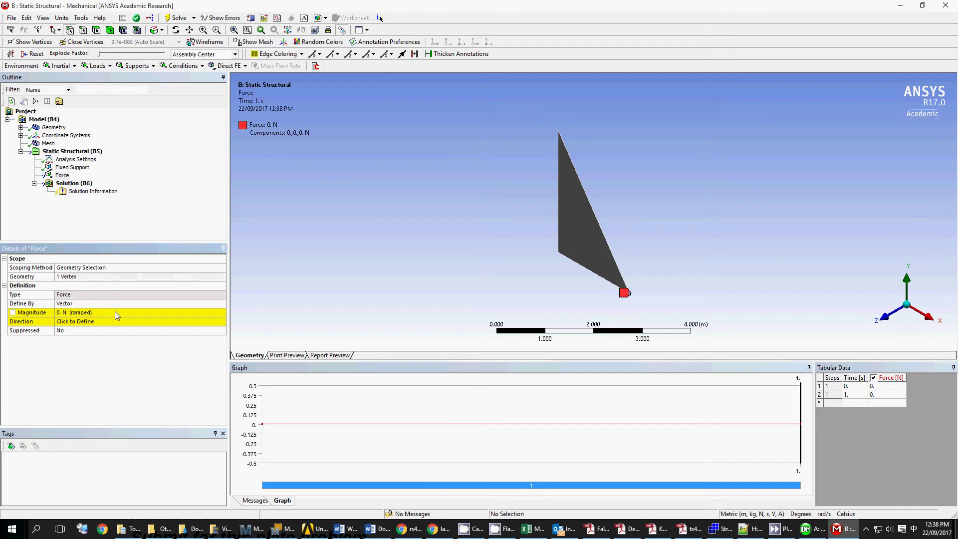
Define the tip force by components and set its Z component to 1000 N.
{"action": "left_click", "coordinate": [127, 304]}
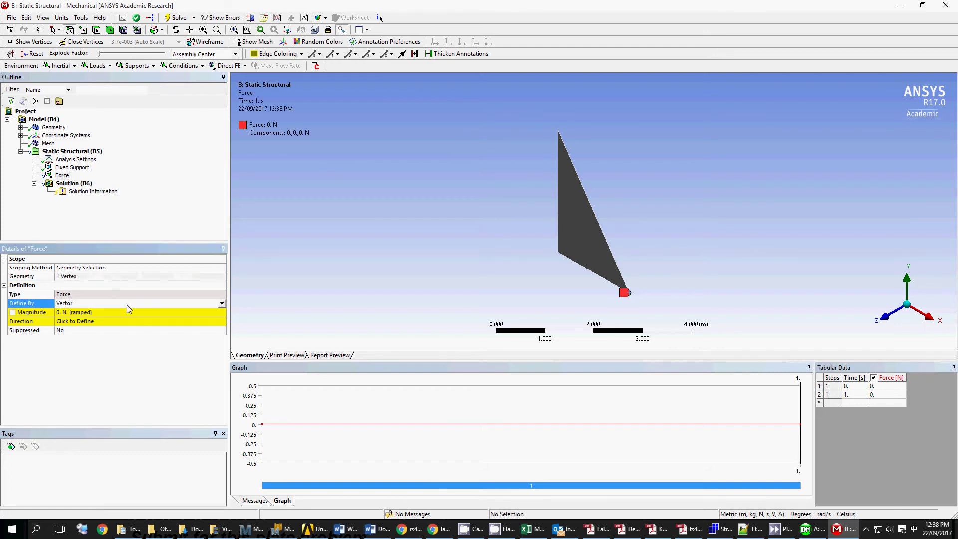
{"action": "left_click", "coordinate": [220, 304]}
{"action": "left_click", "coordinate": [193, 313]}
{"action": "left_click", "coordinate": [142, 340]}
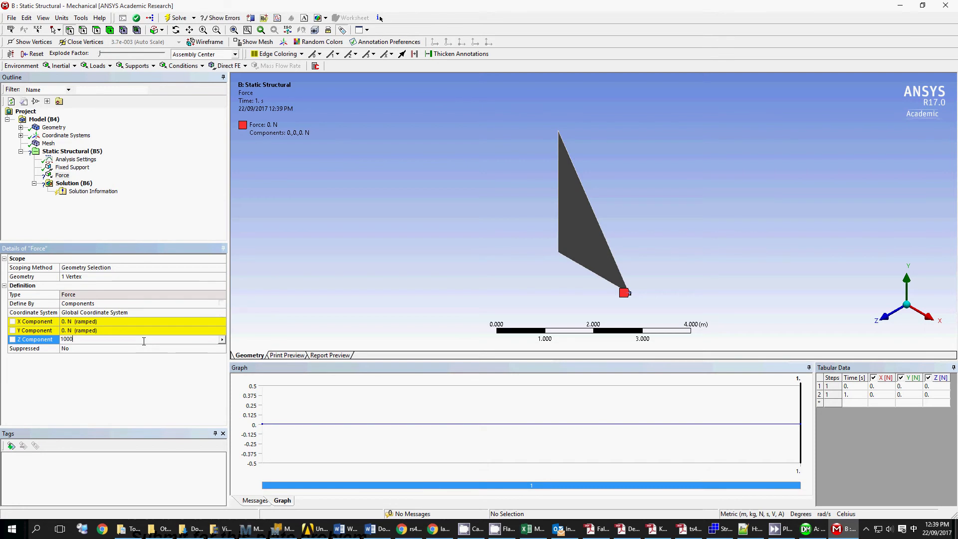
{"action": "key", "text": "Return"}
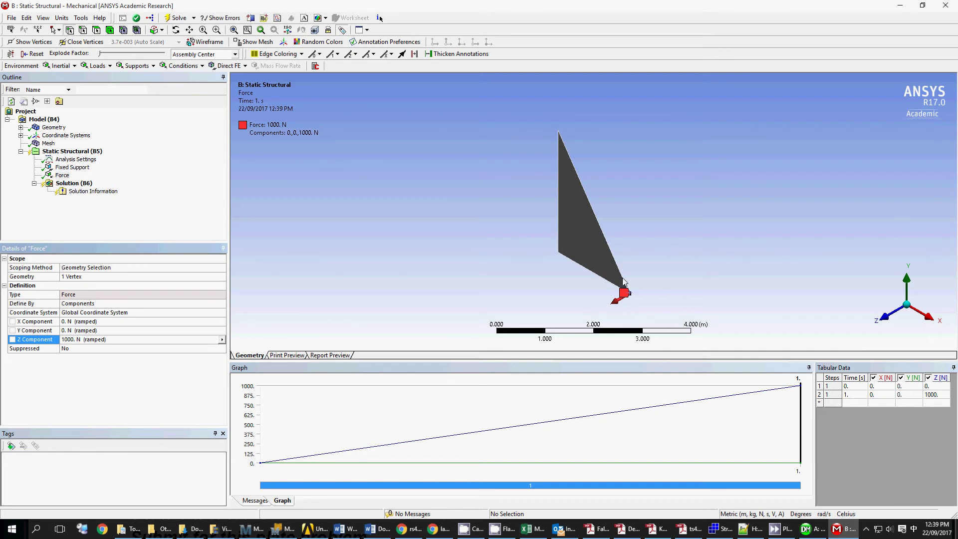
Insert a Deformation probe under the solution and scope it to the loaded tip vertex.
{"action": "left_click", "coordinate": [73, 183]}
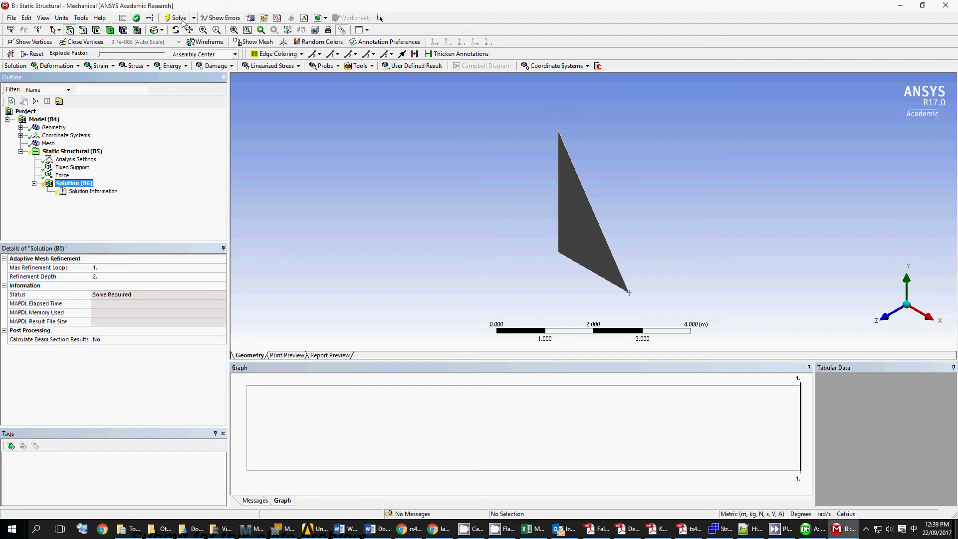
{"action": "right_click", "coordinate": [87, 189]}
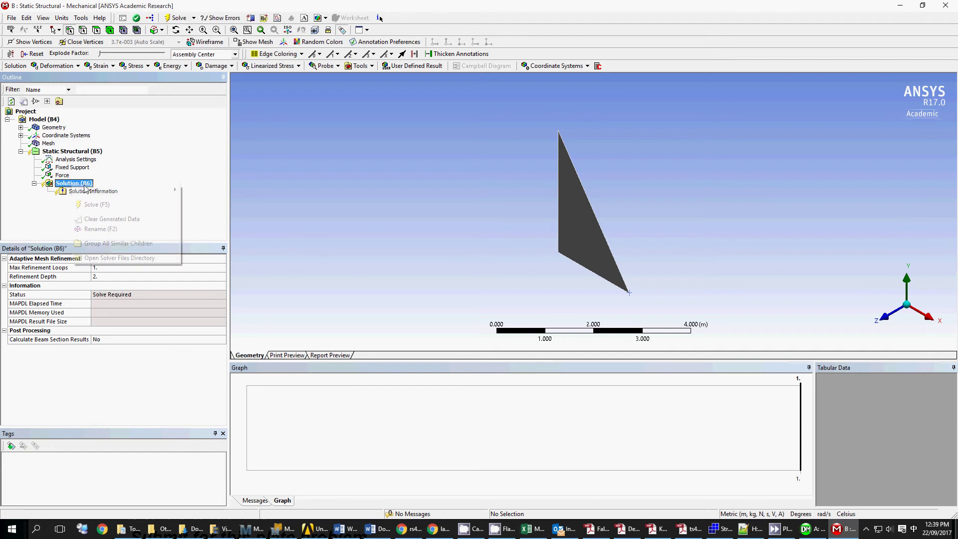
{"action": "mouse_move", "coordinate": [138, 193]}
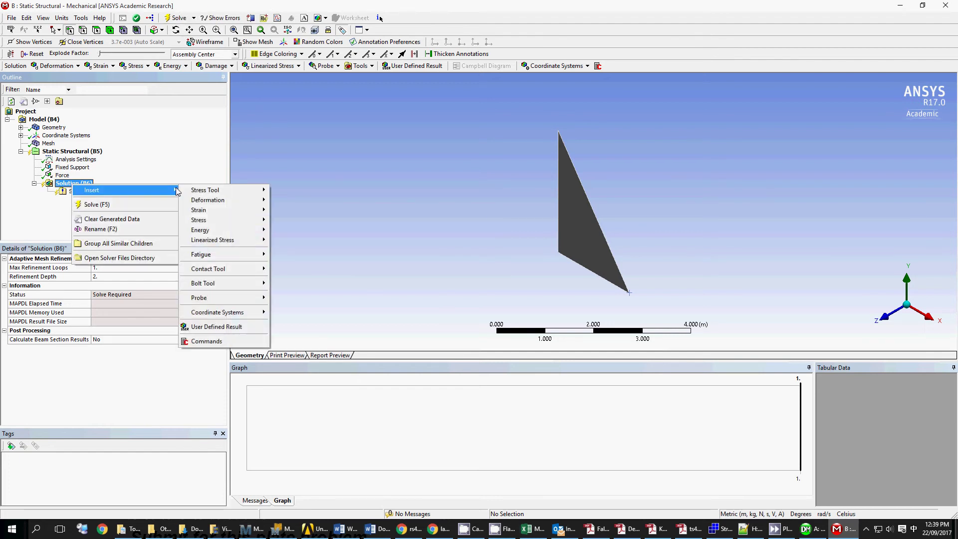
{"action": "mouse_move", "coordinate": [227, 302]}
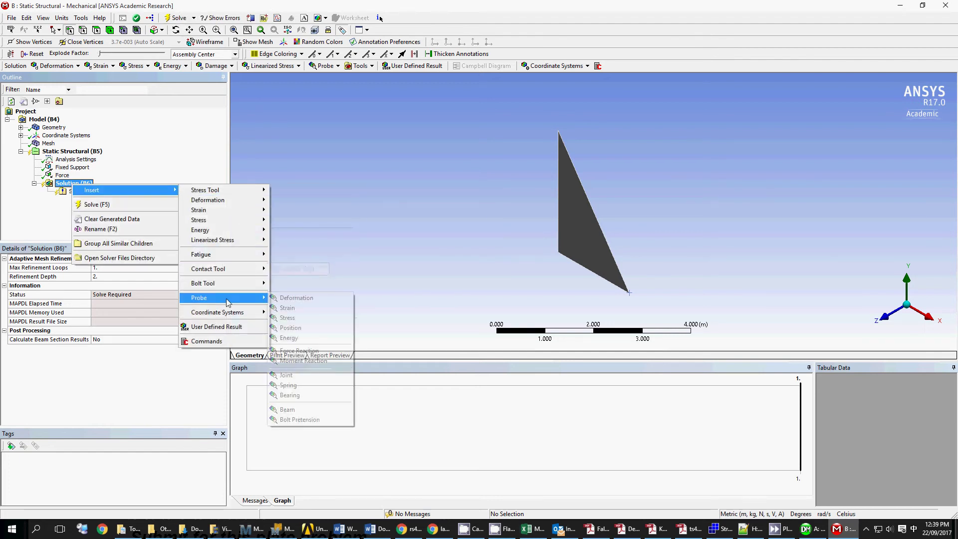
{"action": "left_click", "coordinate": [296, 298]}
{"action": "left_click", "coordinate": [628, 294]}
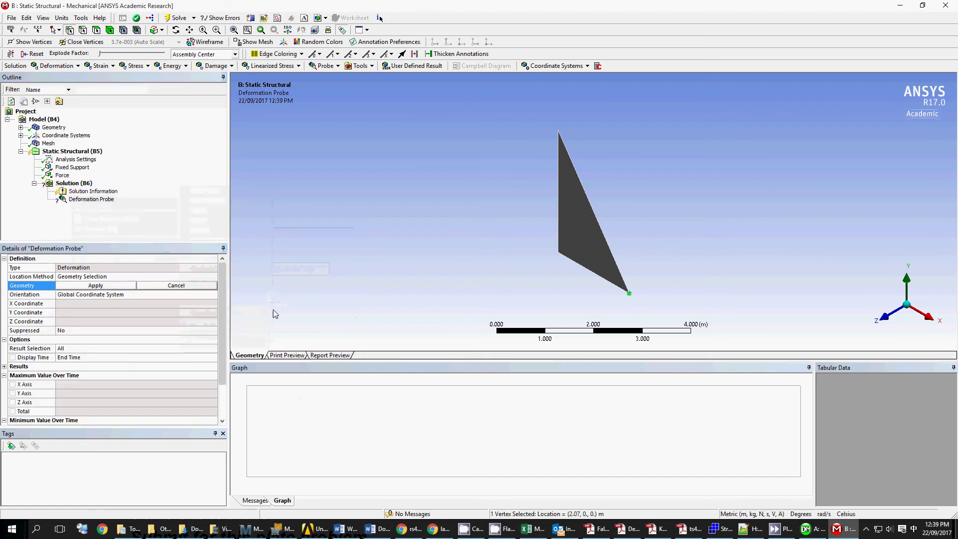
{"action": "left_click", "coordinate": [99, 288]}
Limit the deformation probe's result to the Z Axis and solve the static structural analysis.
{"action": "left_click", "coordinate": [128, 322]}
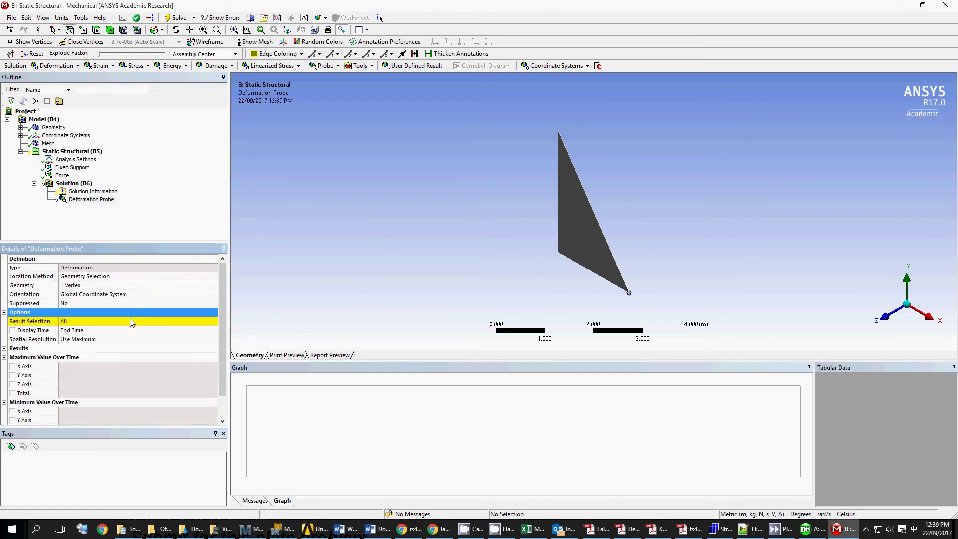
{"action": "left_click", "coordinate": [213, 322]}
{"action": "left_click", "coordinate": [145, 353]}
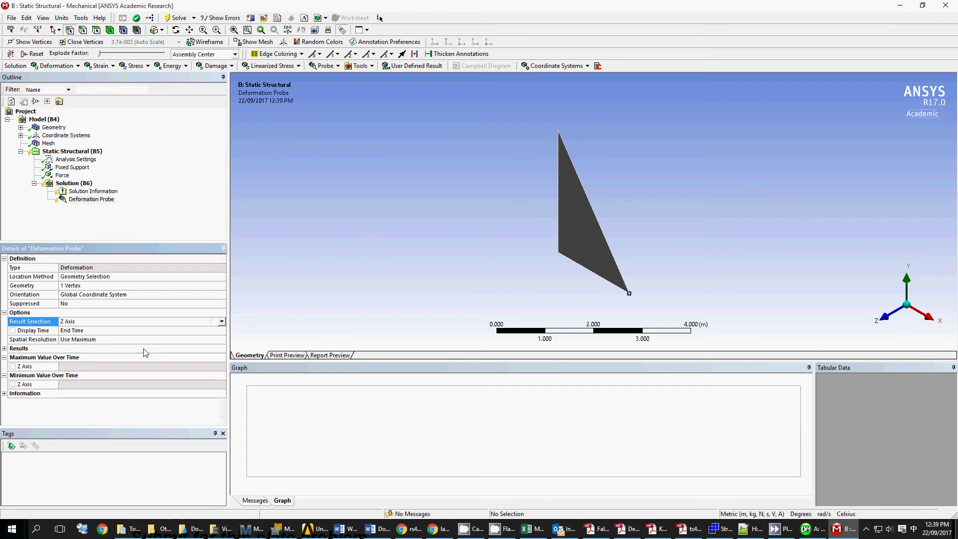
{"action": "left_click", "coordinate": [178, 18]}
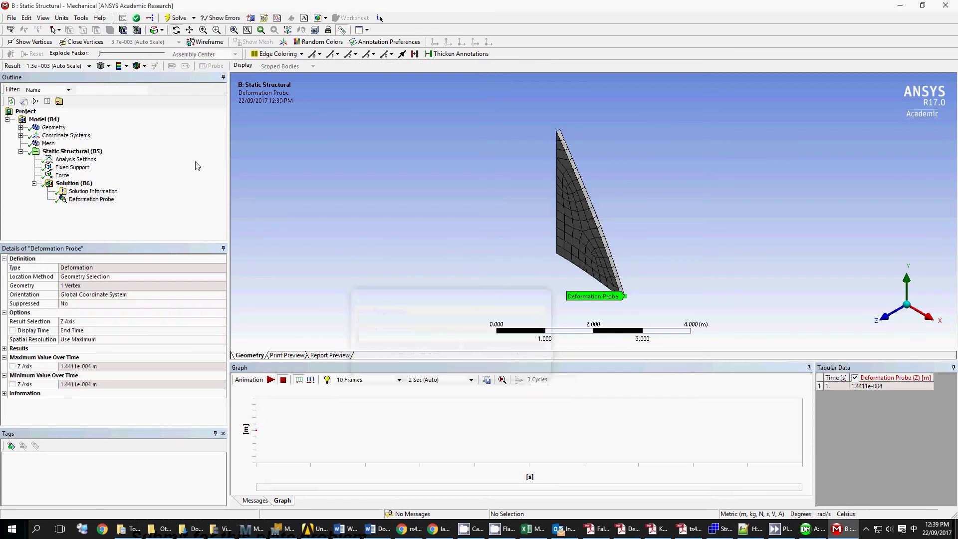
Review the probe's Z deformation result together with the applied tip force.
{"action": "left_click", "coordinate": [861, 388]}
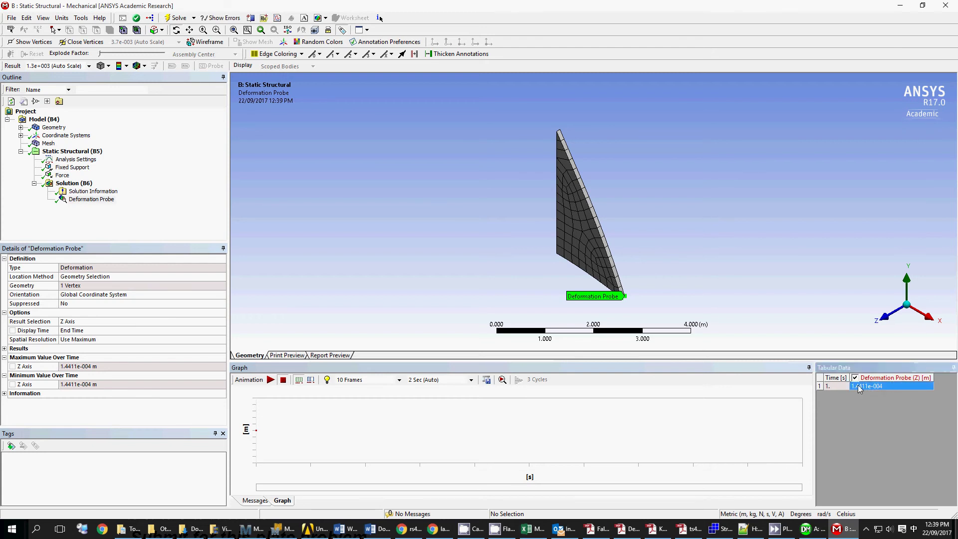
{"action": "left_click", "coordinate": [62, 176]}
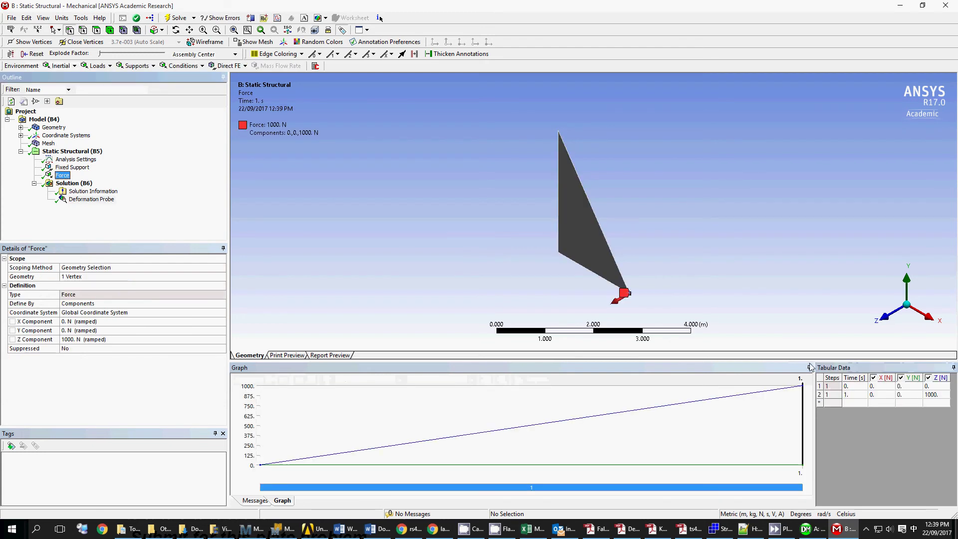
{"action": "left_click", "coordinate": [91, 199]}
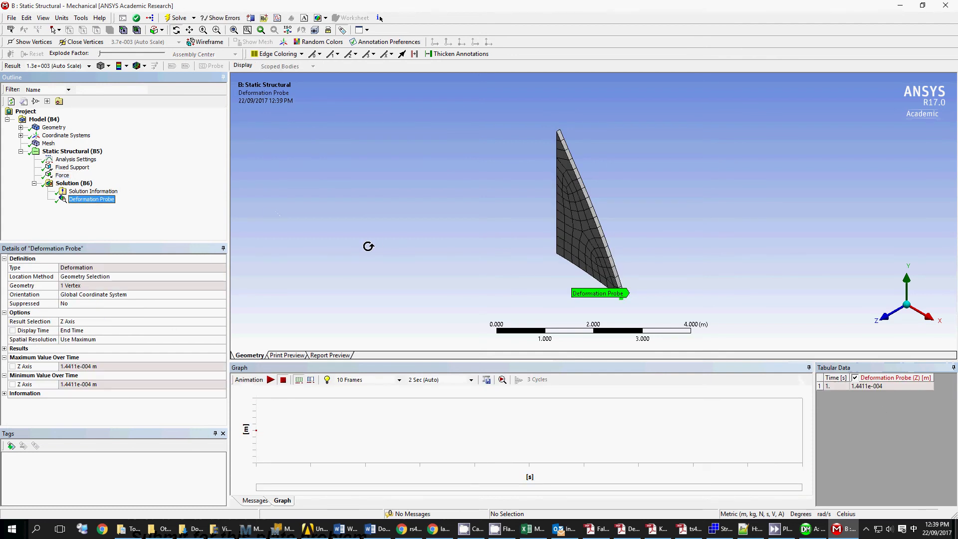
Assign Aluminum Alloy to the surface body, solve the static structural analysis again, and show the deformation probe's result.
{"action": "left_click", "coordinate": [20, 127]}
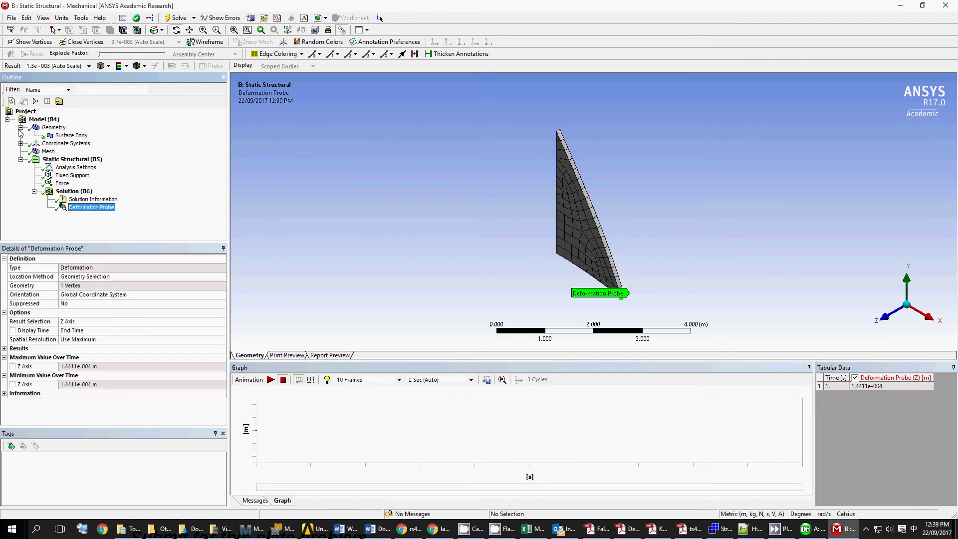
{"action": "left_click", "coordinate": [51, 127]}
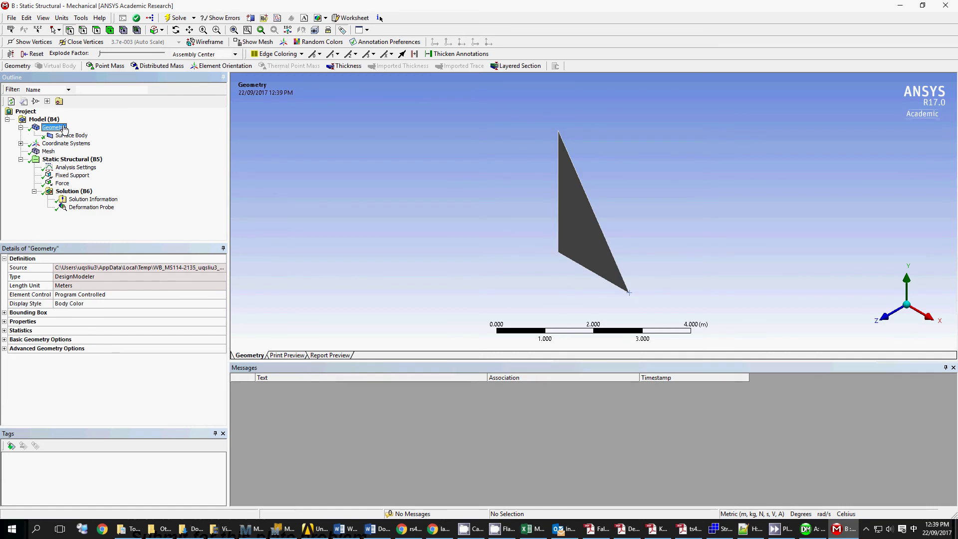
{"action": "left_click", "coordinate": [4, 322]}
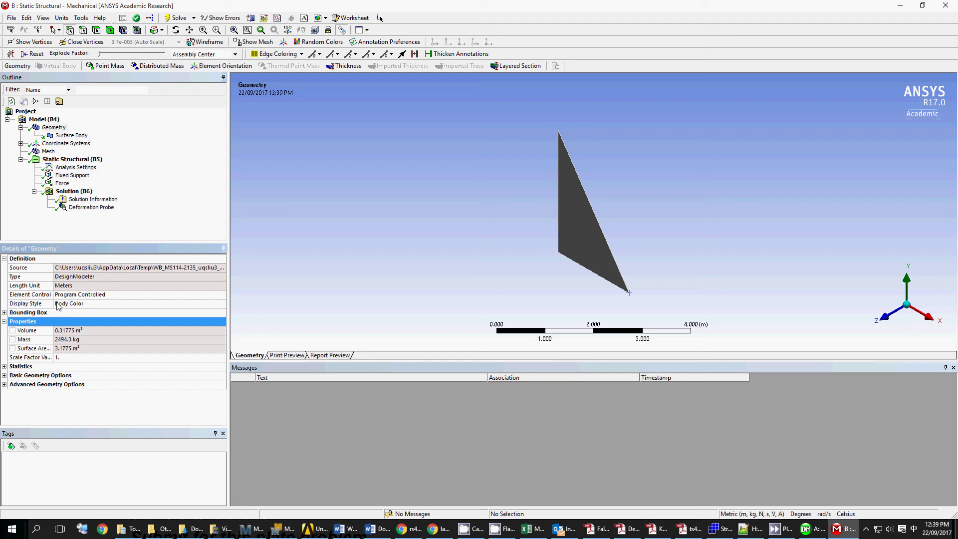
{"action": "left_click", "coordinate": [4, 322]}
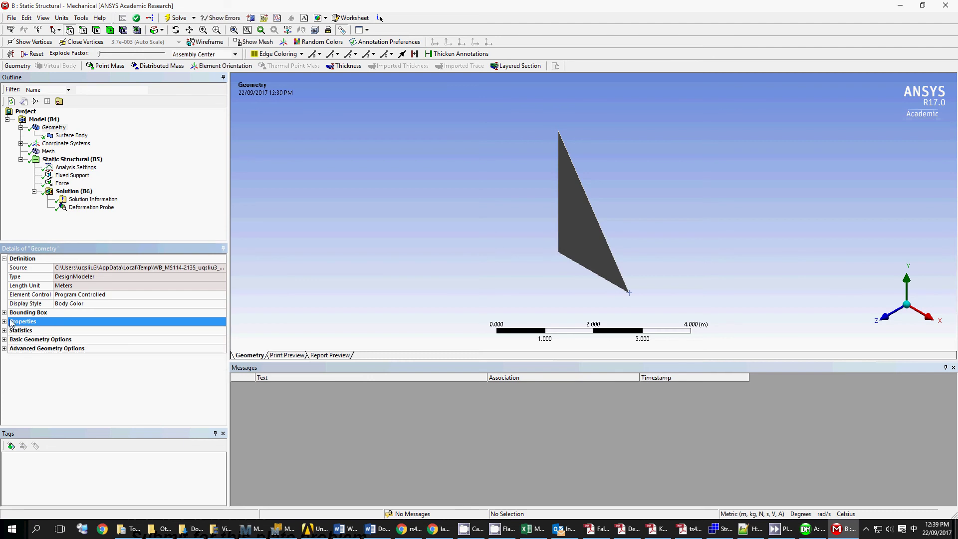
{"action": "left_click", "coordinate": [72, 136]}
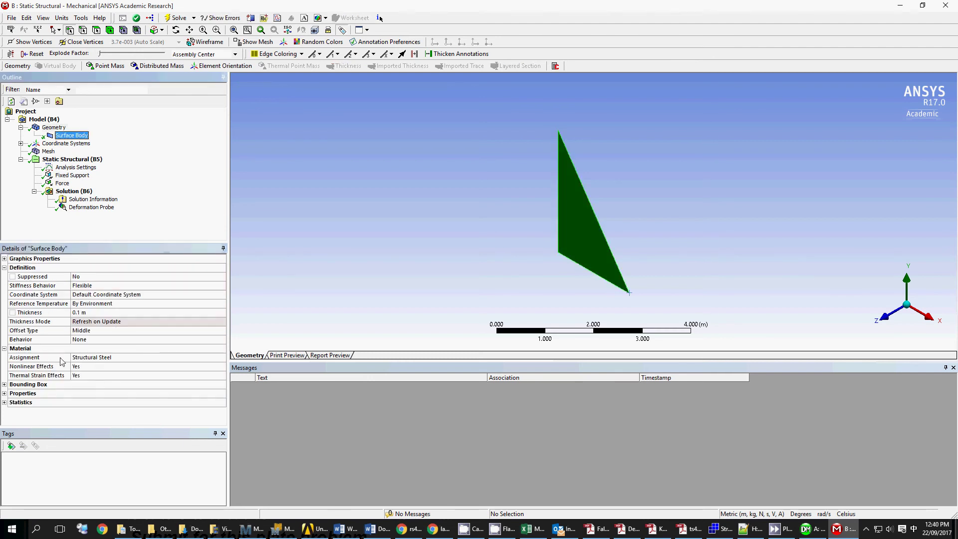
{"action": "left_click", "coordinate": [112, 358]}
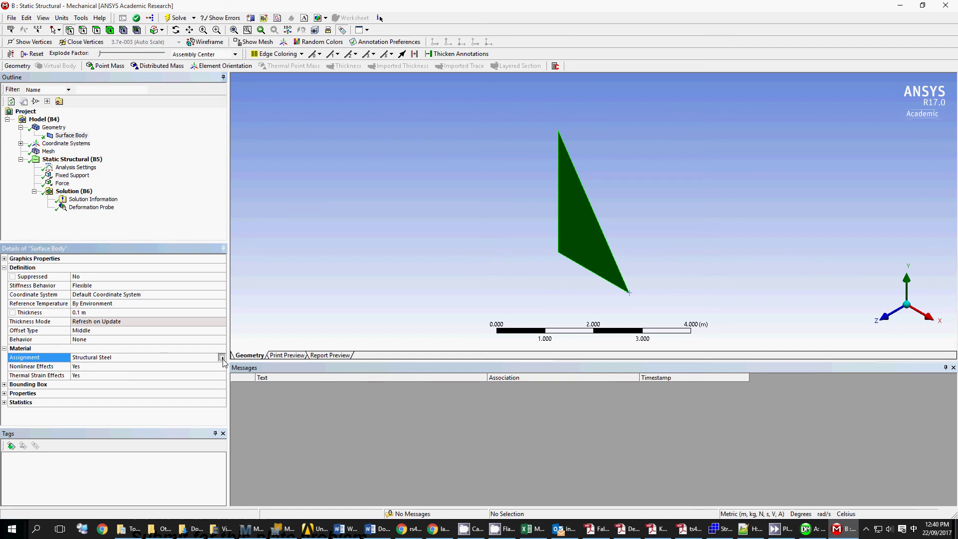
{"action": "left_click", "coordinate": [222, 358]}
{"action": "left_click", "coordinate": [255, 403]}
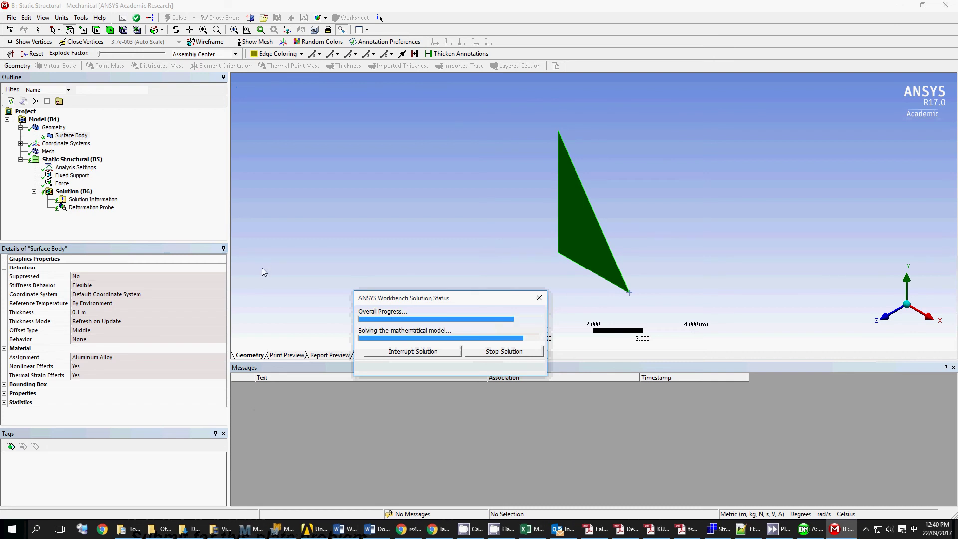
{"action": "left_click", "coordinate": [92, 207]}
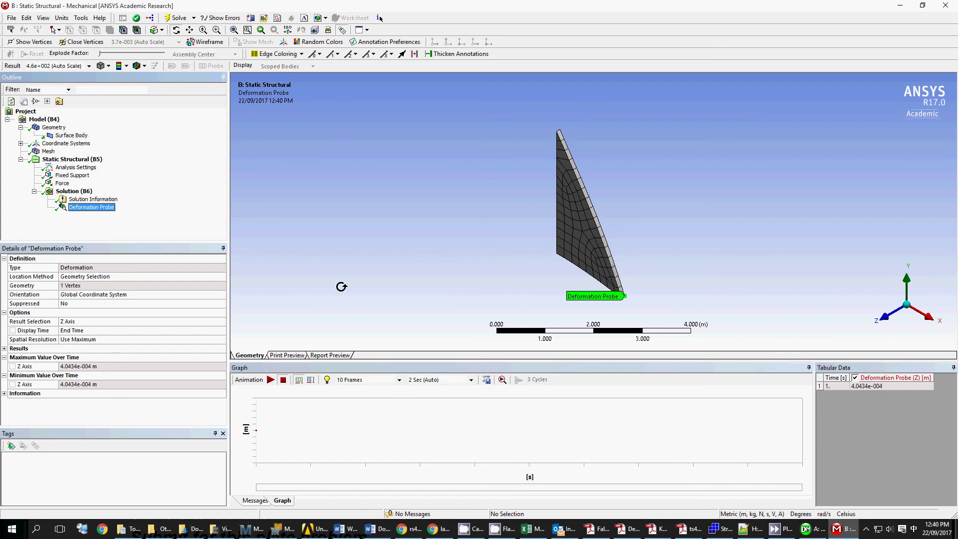
In Workbench, add a second Modal system sharing the Static Structural system's engineering data and geometry, and open its model.
{"action": "left_click", "coordinate": [899, 6]}
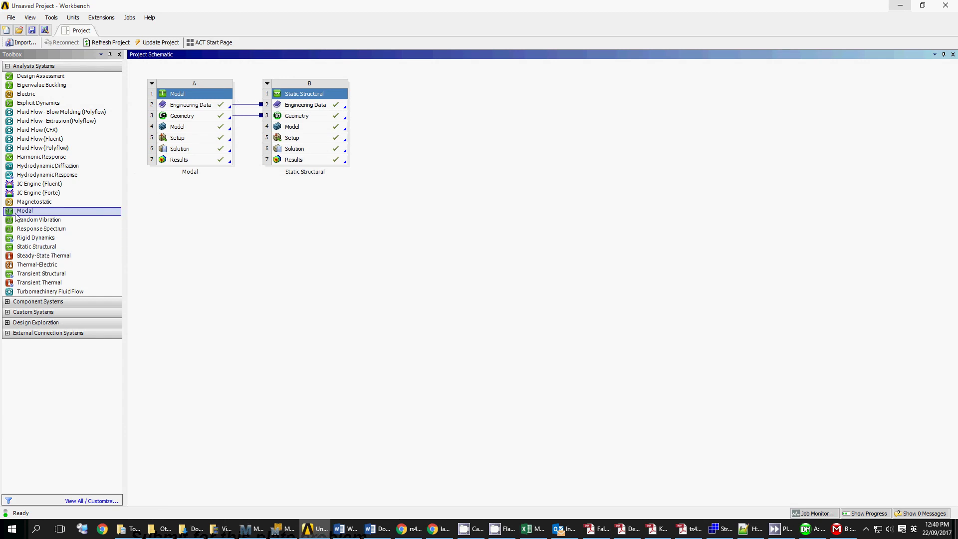
{"action": "left_click_drag", "start_coordinate": [19, 215], "coordinate": [424, 125]}
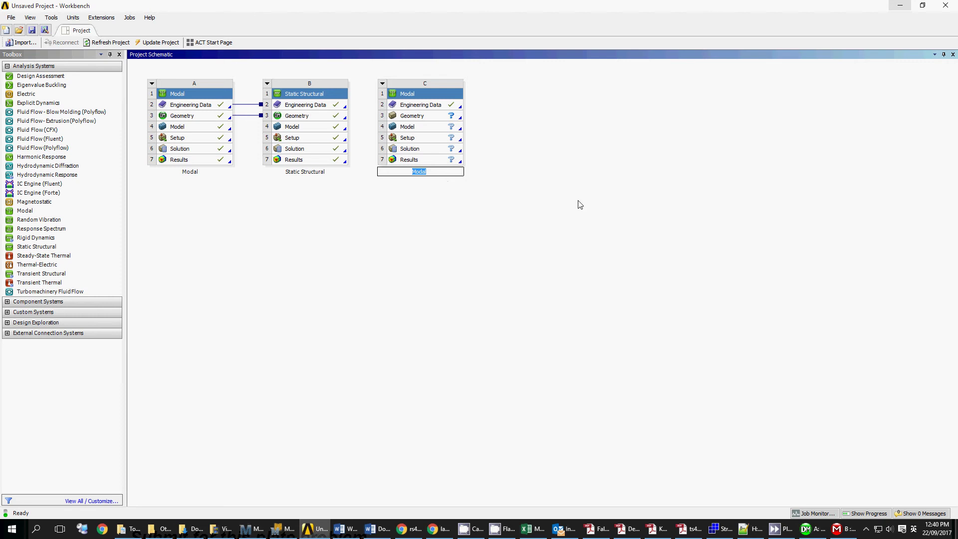
{"action": "left_click", "coordinate": [544, 193]}
{"action": "left_click_drag", "start_coordinate": [318, 107], "coordinate": [421, 127]}
{"action": "double_click", "coordinate": [422, 128]}
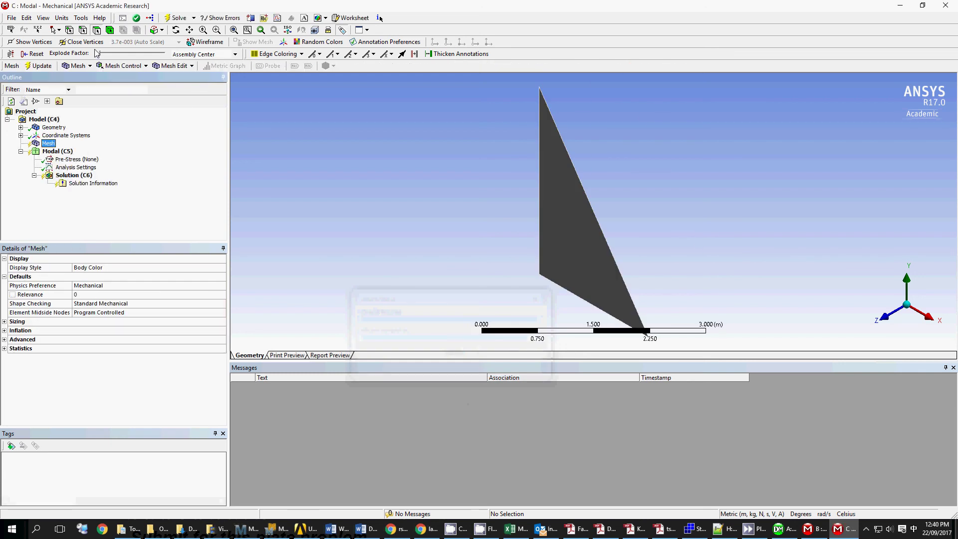
Generate the mesh for the new modal model and apply a Fixed Support to the plate's vertical root edge.
{"action": "left_click", "coordinate": [77, 66]}
{"action": "left_click", "coordinate": [87, 76]}
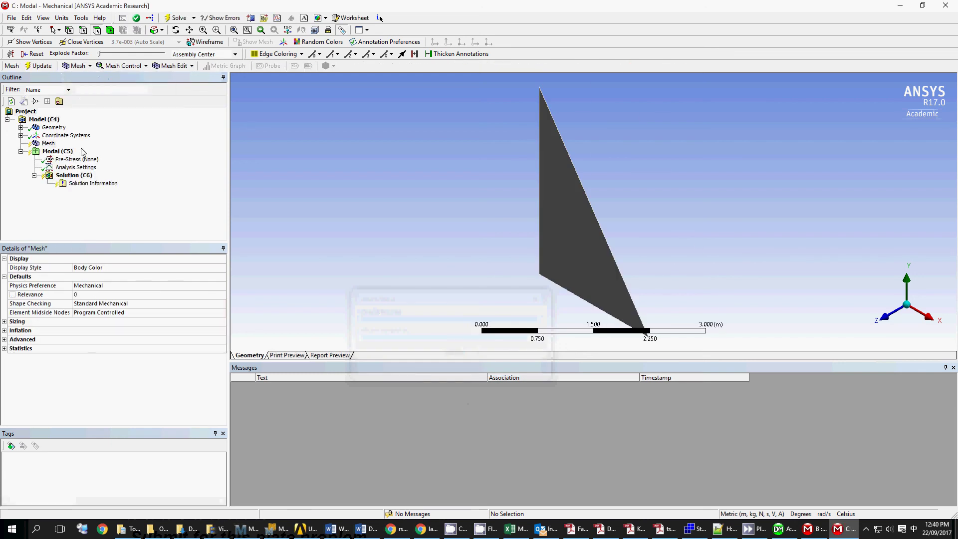
{"action": "left_click", "coordinate": [51, 152]}
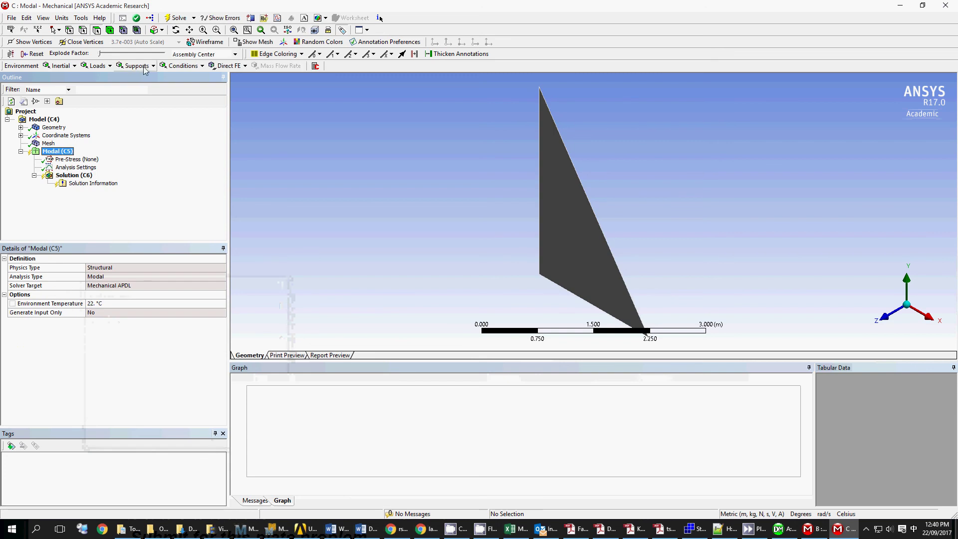
{"action": "left_click", "coordinate": [145, 65]}
{"action": "left_click", "coordinate": [156, 80]}
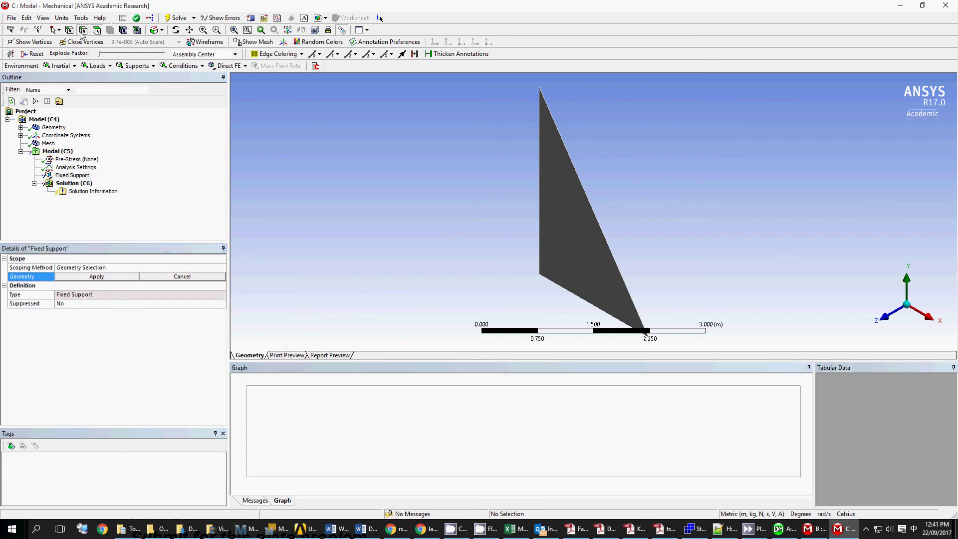
{"action": "left_click", "coordinate": [96, 30]}
{"action": "left_click", "coordinate": [540, 220]}
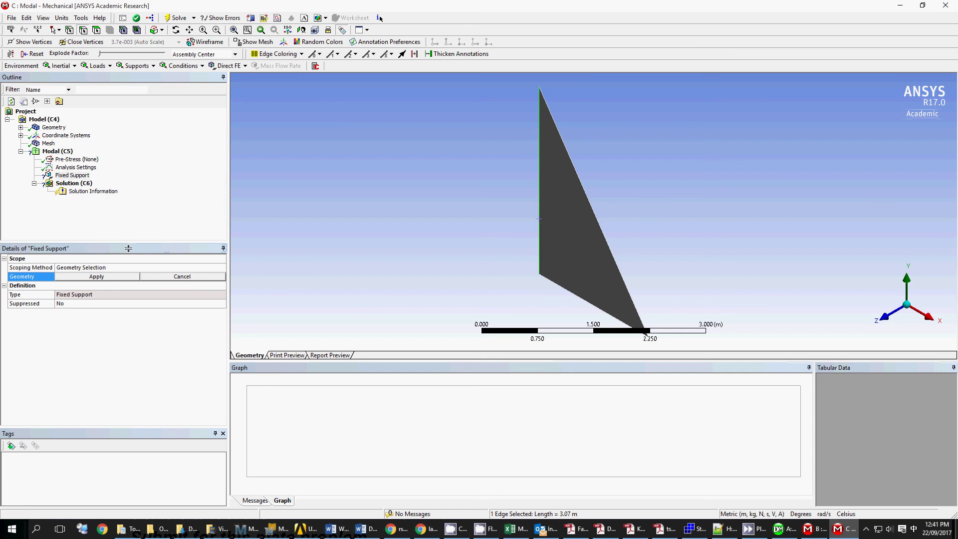
{"action": "left_click", "coordinate": [113, 277]}
Assign Aluminum Alloy as the material of the surface body in the new modal model.
{"action": "left_click", "coordinate": [40, 128]}
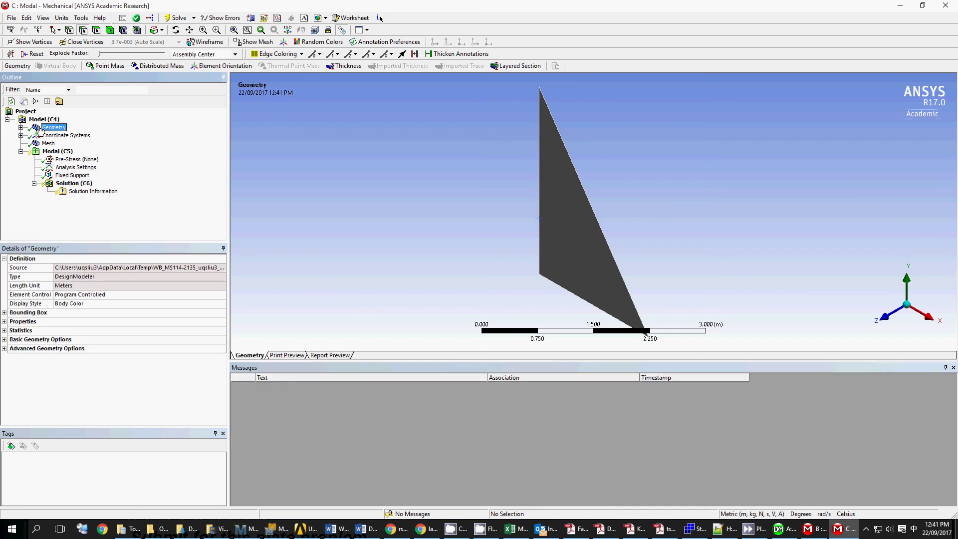
{"action": "left_click", "coordinate": [21, 128]}
{"action": "left_click", "coordinate": [71, 135]}
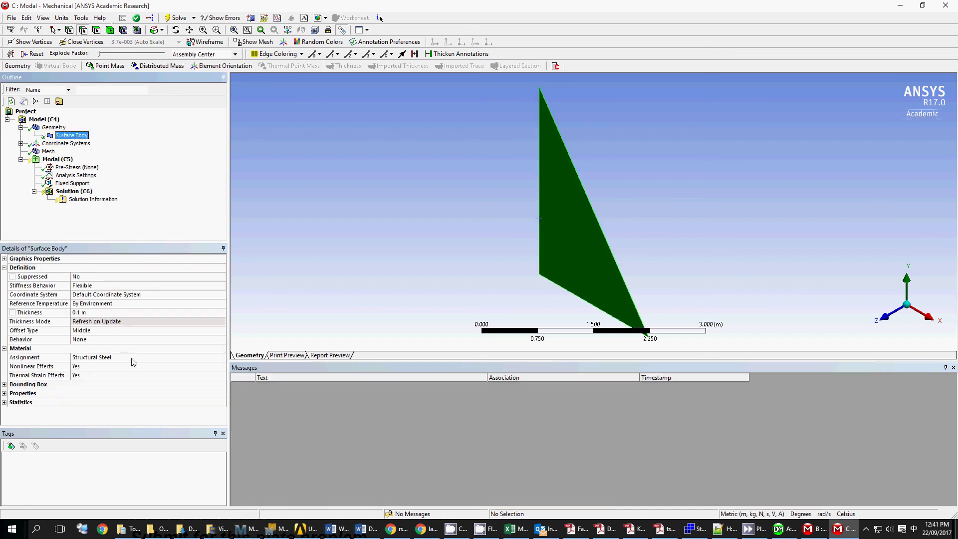
{"action": "left_click", "coordinate": [132, 359]}
{"action": "left_click", "coordinate": [223, 358]}
{"action": "left_click", "coordinate": [251, 399]}
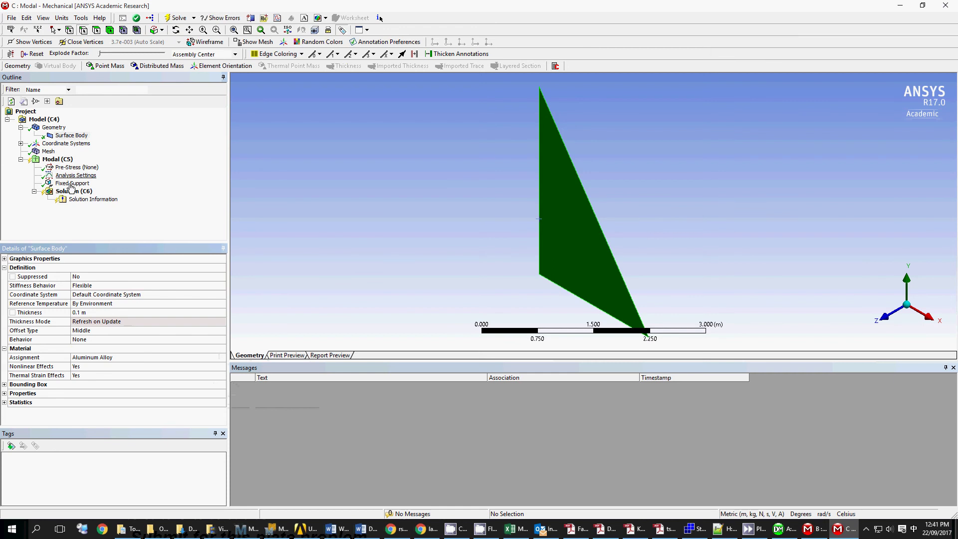
Insert a Total Deformation result under the new modal model's solution.
{"action": "left_click", "coordinate": [72, 191]}
{"action": "right_click", "coordinate": [73, 191]}
{"action": "mouse_move", "coordinate": [144, 203]}
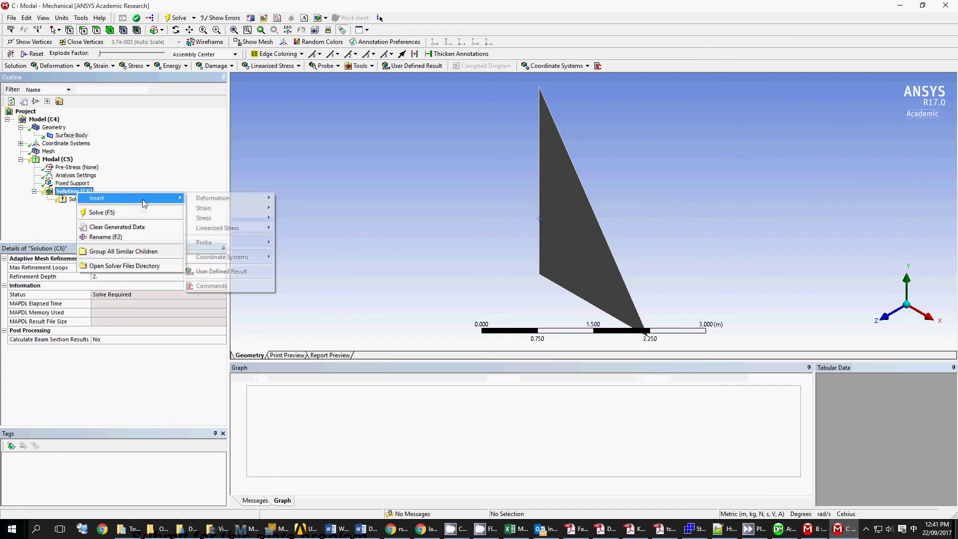
{"action": "mouse_move", "coordinate": [214, 198]}
{"action": "left_click", "coordinate": [299, 197]}
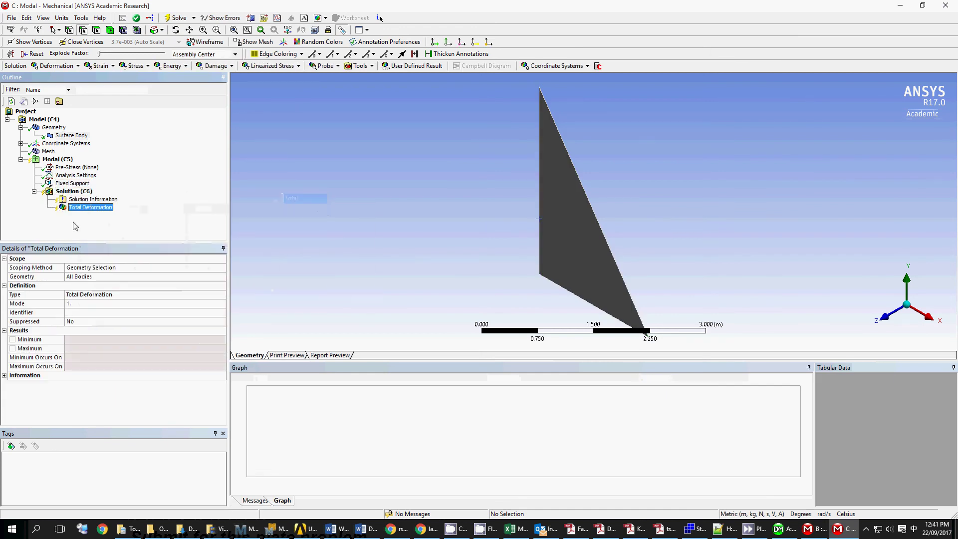
Add a Point Mass to the geometry, scope it to the plate's tip vertex, and set its mass to 500 kg.
{"action": "left_click", "coordinate": [53, 128]}
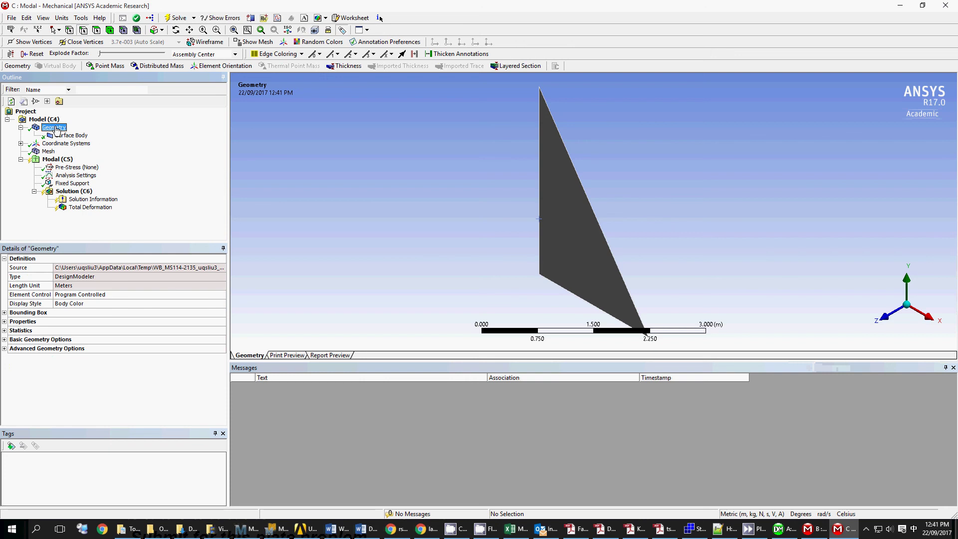
{"action": "left_click", "coordinate": [110, 68]}
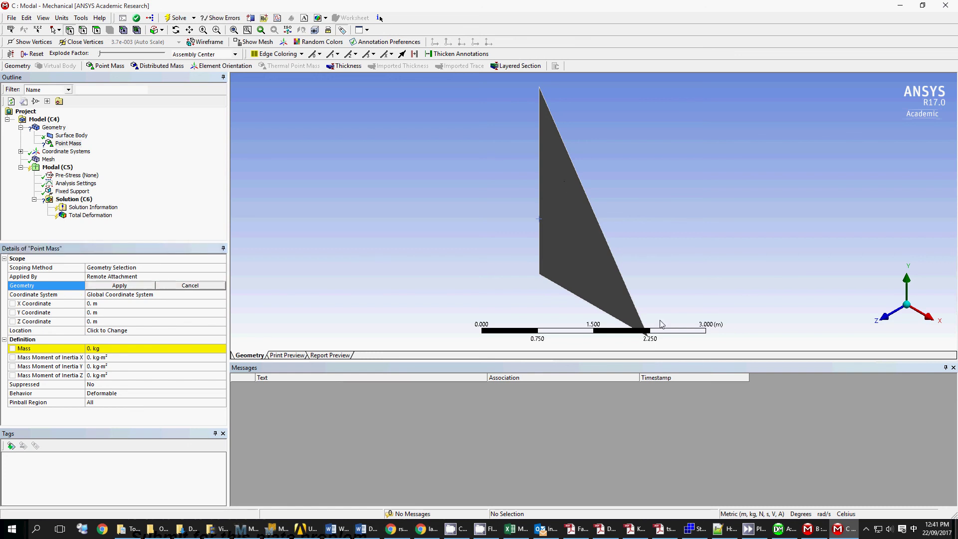
{"action": "left_click", "coordinate": [647, 338]}
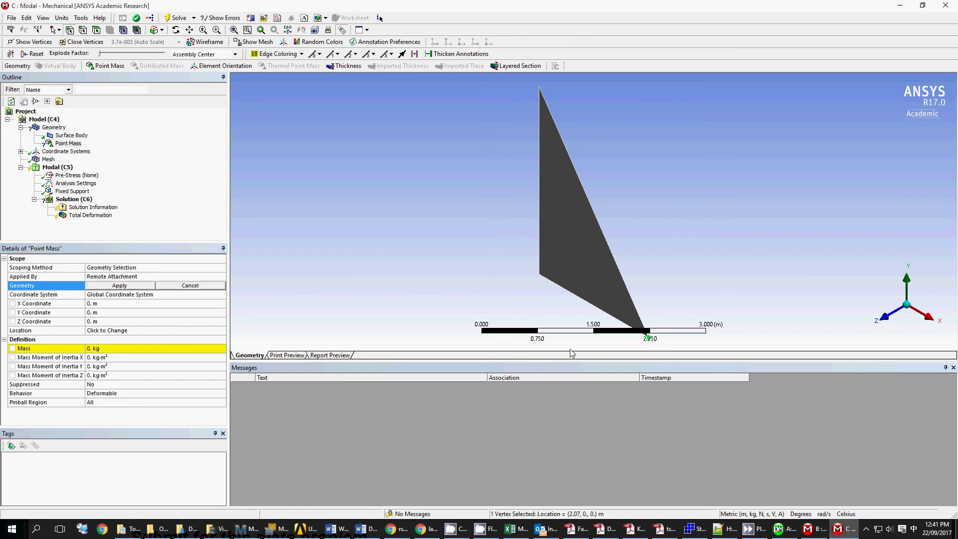
{"action": "left_click", "coordinate": [121, 287]}
{"action": "left_click", "coordinate": [112, 357]}
{"action": "left_click", "coordinate": [168, 349]}
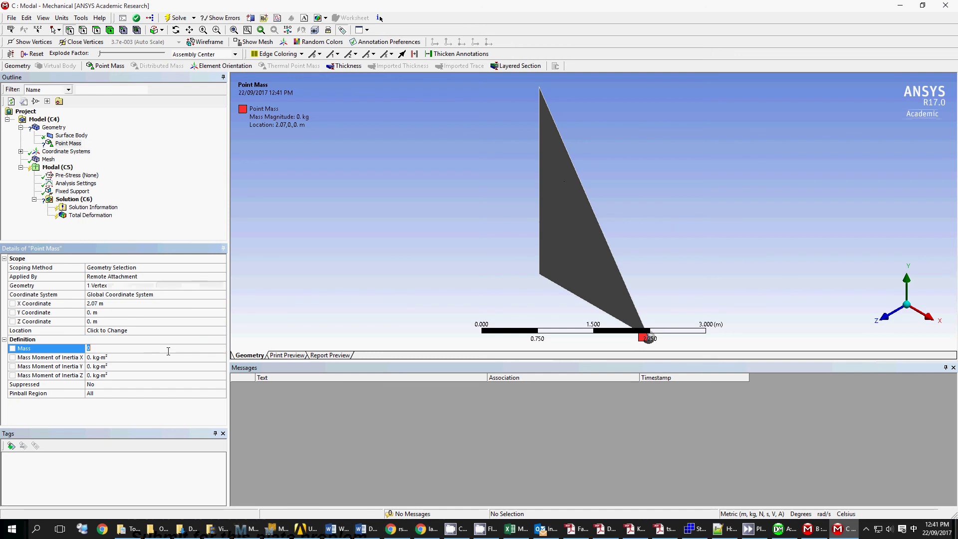
{"action": "type", "text": "500"}
{"action": "left_click", "coordinate": [164, 330]}
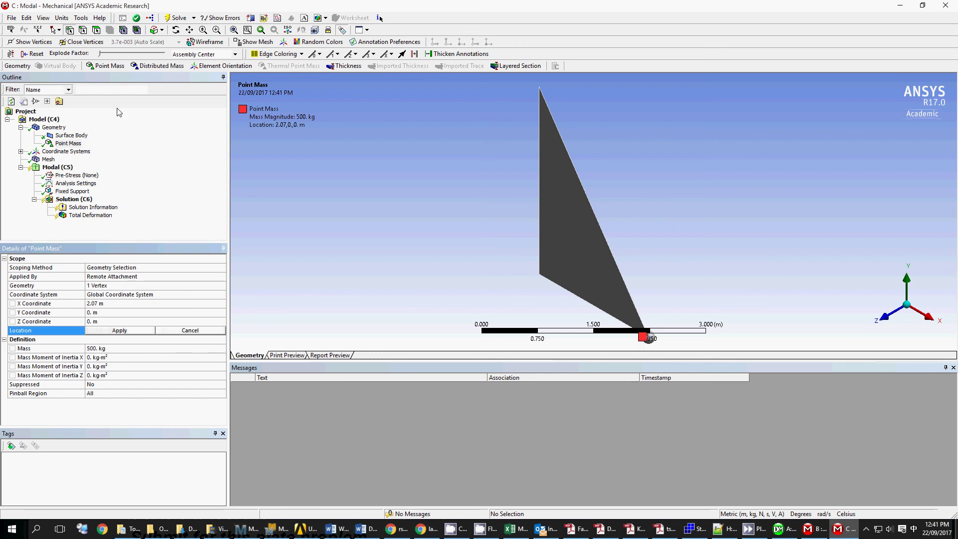
Solve the modal analysis with the tip mass and show the Total Deformation result for mode 1.
{"action": "left_click", "coordinate": [176, 18]}
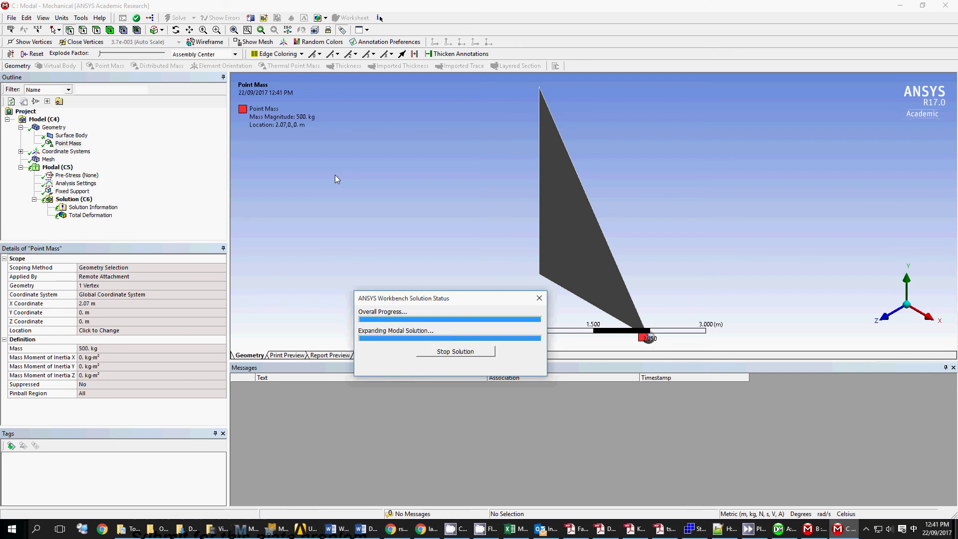
{"action": "left_click", "coordinate": [92, 215]}
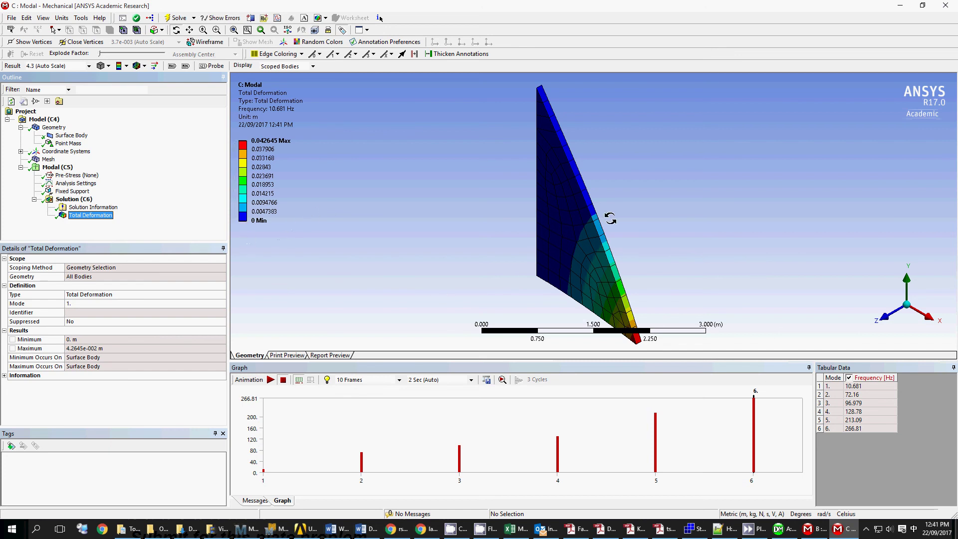
{"action": "scroll", "coordinate": [627, 241], "scroll_direction": "down", "scroll_amount": 1}
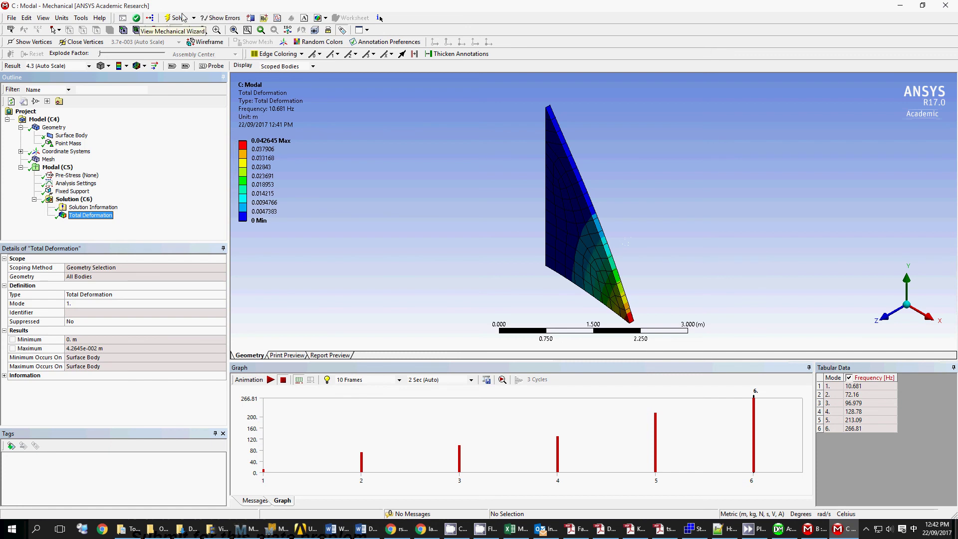